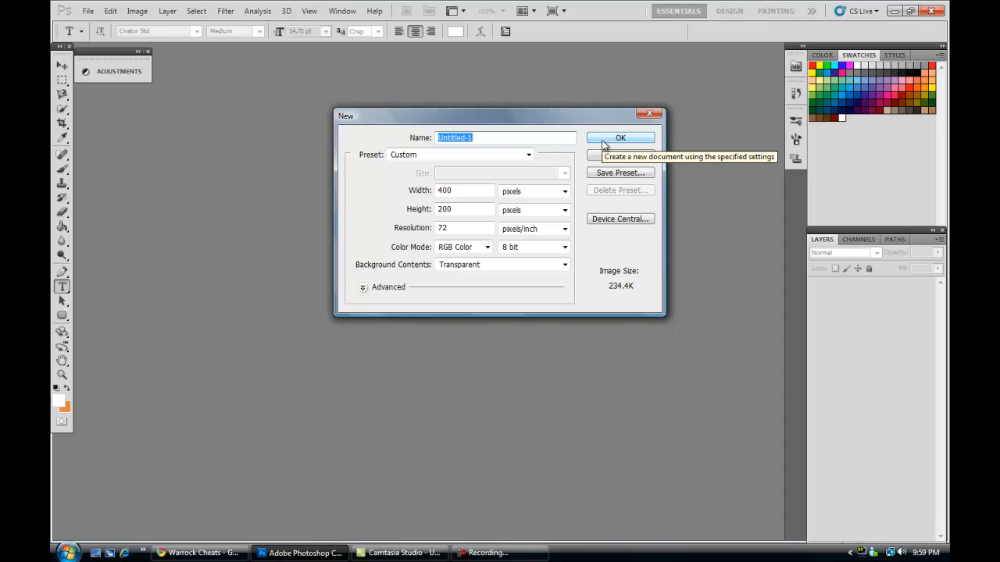
# Step: Create a 400 × 200 pixel document with a transparent background and open the Underground-warrior PSD from the Stocks folder
pyautogui.click(603, 141)
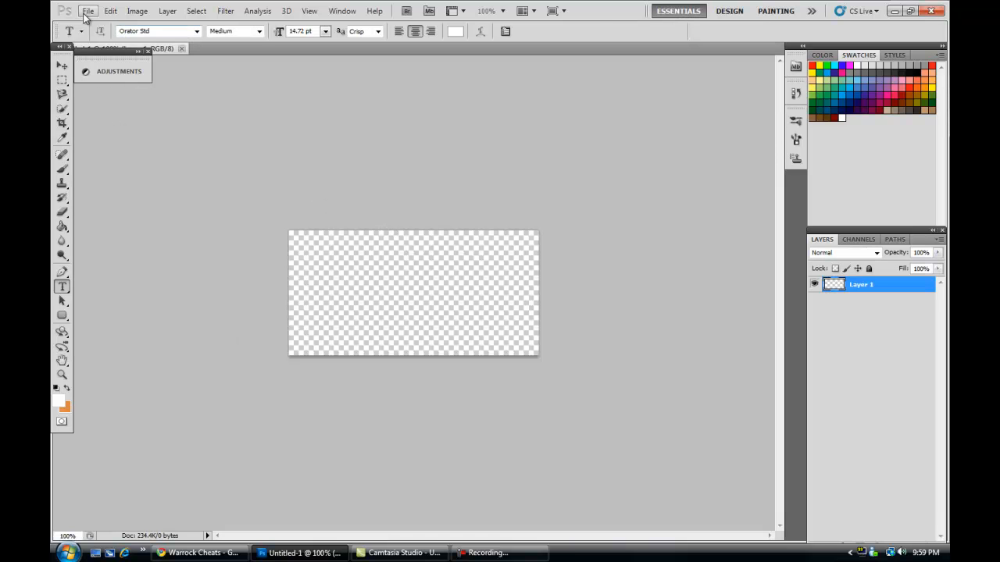
pyautogui.click(88, 11)
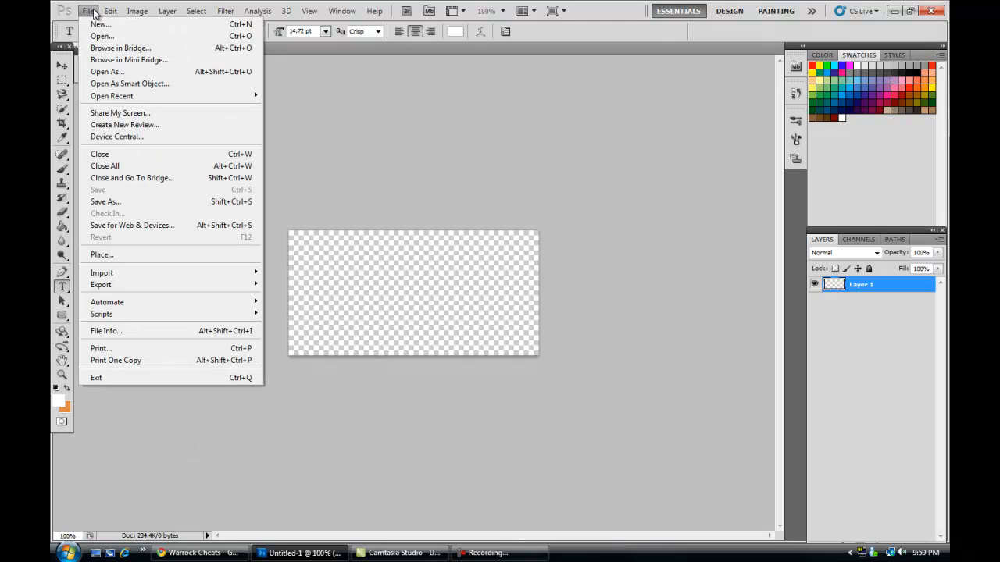
pyautogui.click(109, 36)
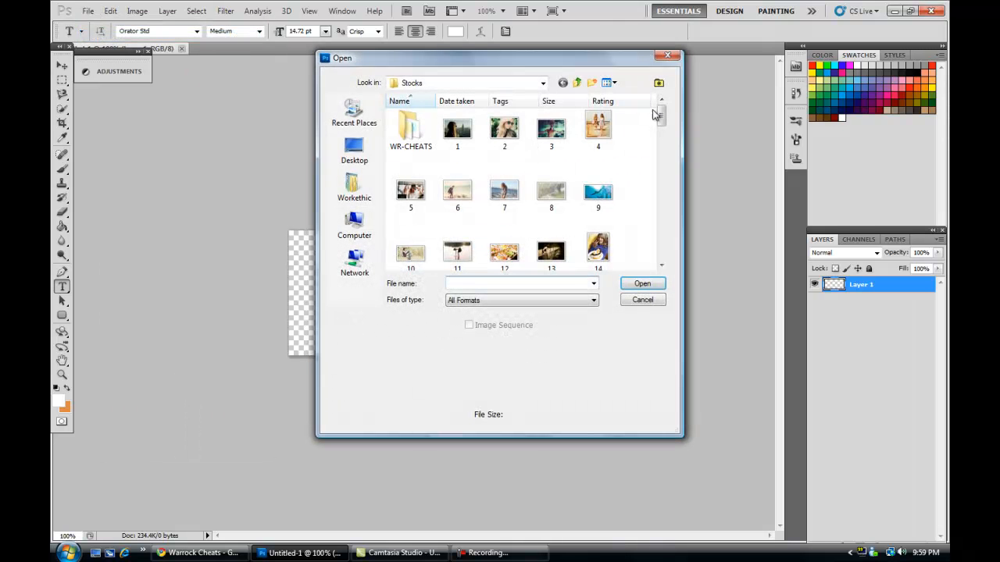
pyautogui.moveTo(663, 123); pyautogui.dragTo(663, 250)
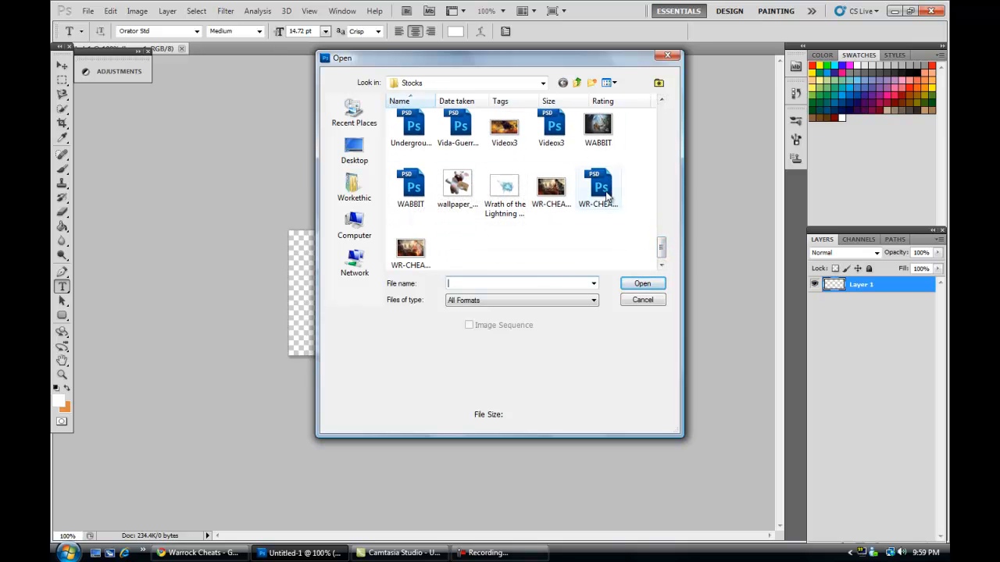
pyautogui.doubleClick(426, 134)
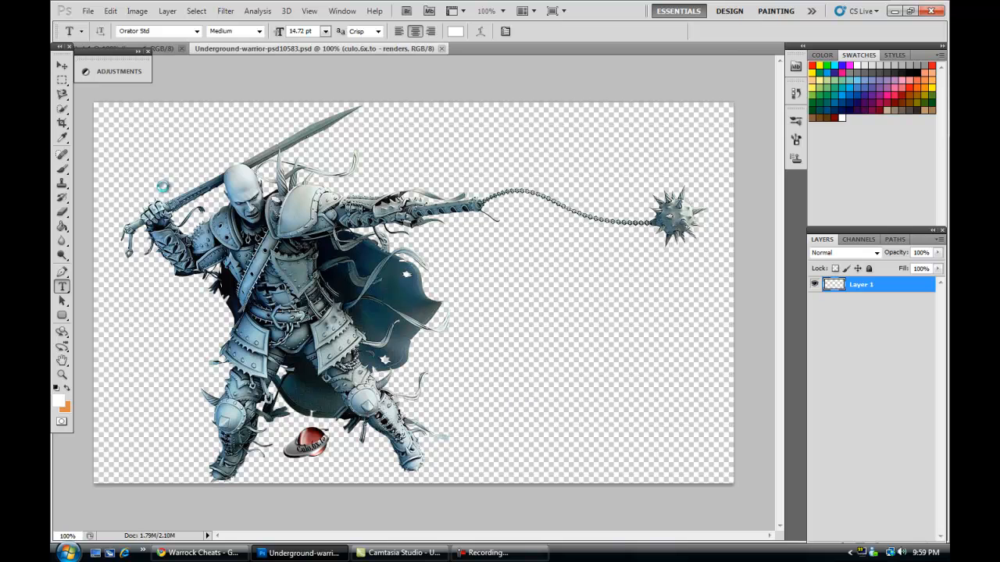
# Step: Copy a rectangular selection around the warrior render and paste it into the Untitled-1 document
pyautogui.click(62, 79)
pyautogui.moveTo(228, 257); pyautogui.dragTo(738, 488)
pyautogui.click(121, 14)
pyautogui.click(136, 94)
pyautogui.click(166, 49)
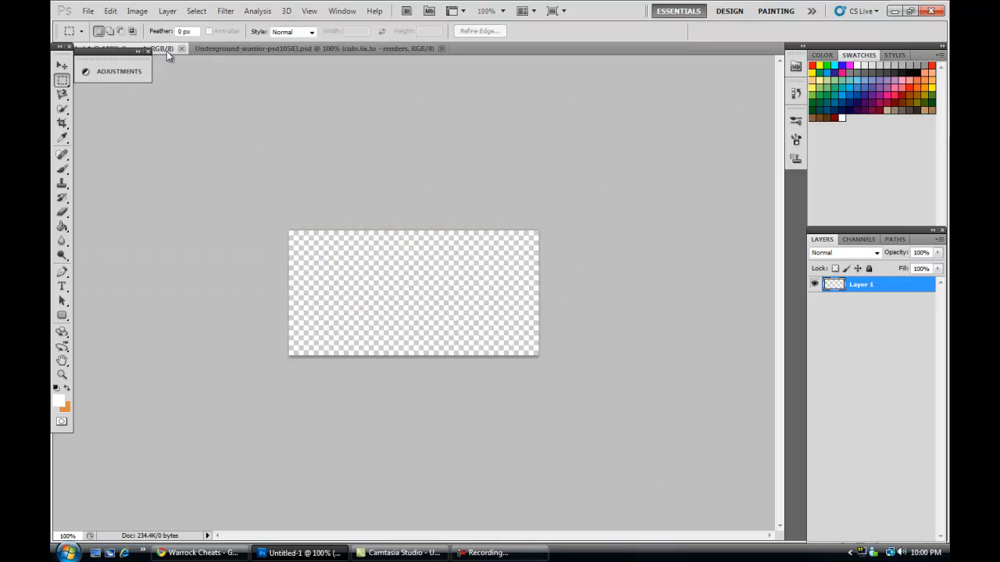
pyautogui.hotkey('ctrl', 'v')
# Step: Scale the pasted warrior down to fit the canvas and place its body in the left half
pyautogui.hotkey('ctrl', 't')
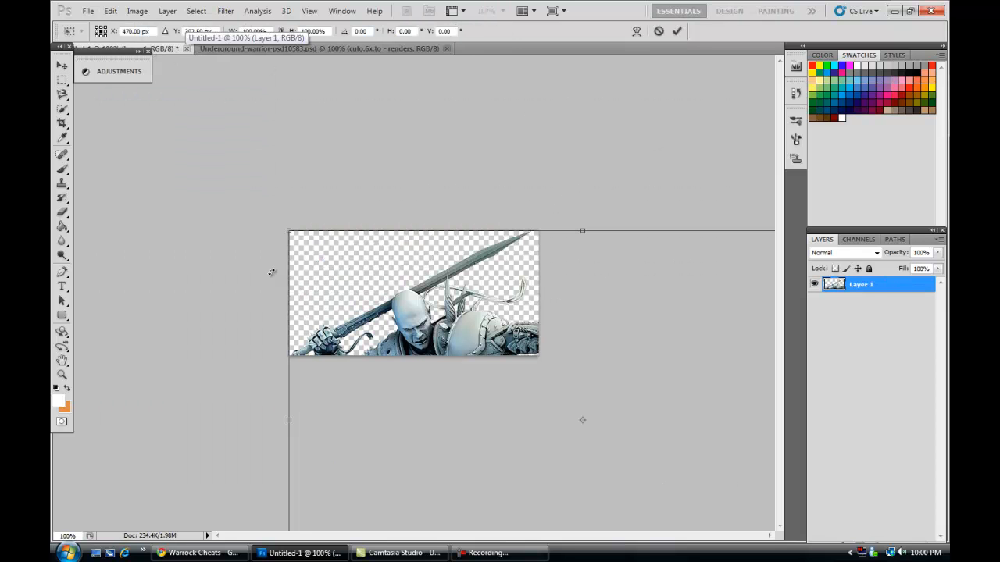
pyautogui.moveTo(286, 226); pyautogui.dragTo(648, 462)
pyautogui.moveTo(688, 492); pyautogui.dragTo(382, 264)
pyautogui.moveTo(339, 238); pyautogui.dragTo(261, 225)
pyautogui.moveTo(332, 271); pyautogui.dragTo(305, 256)
pyautogui.click(63, 67)
pyautogui.click(428, 215)
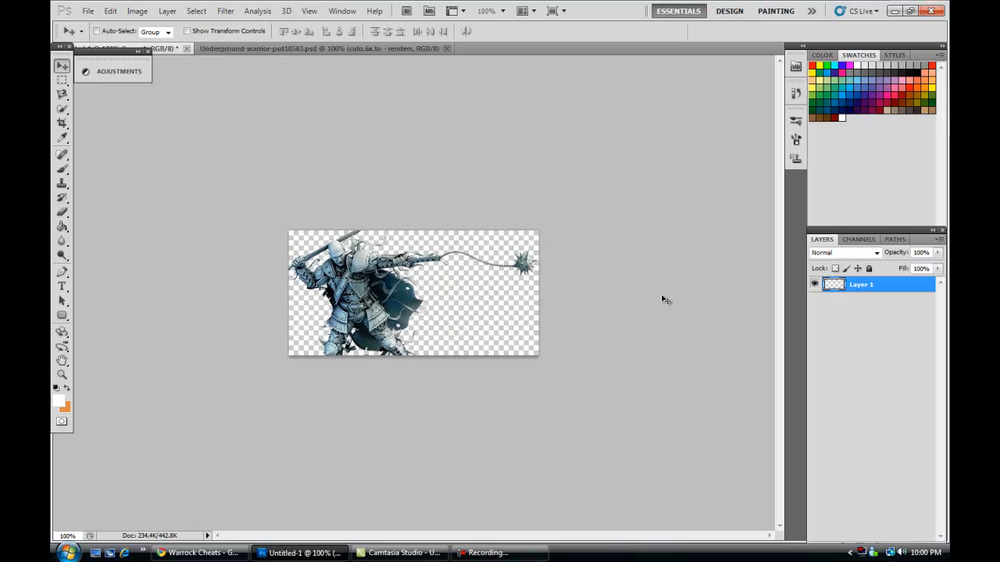
# Step: Switch to Chrome and open the officialpsds.com stocks page in a new tab
pyautogui.hotkey('alt', 'Tab')
pyautogui.click(186, 8)
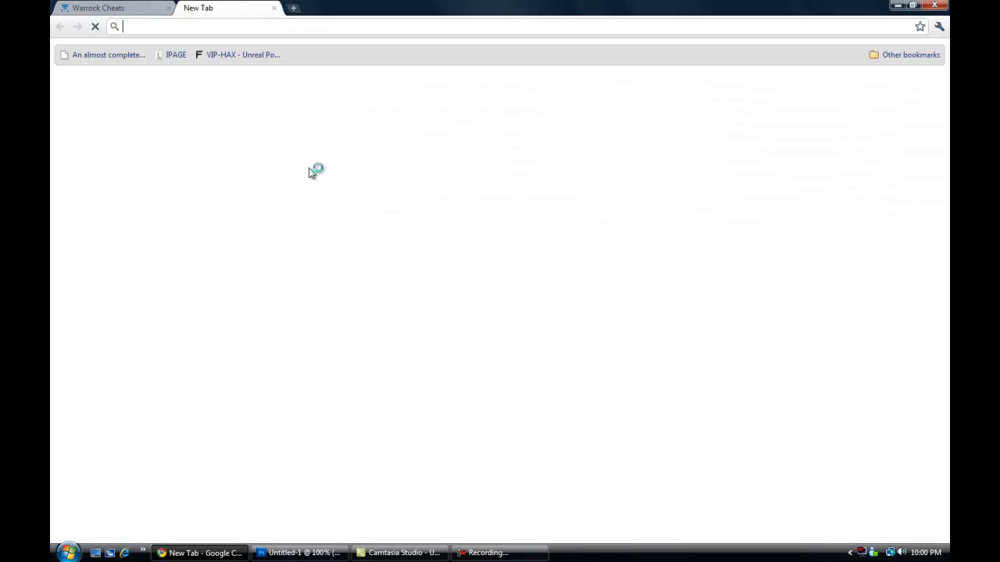
pyautogui.write('offica')
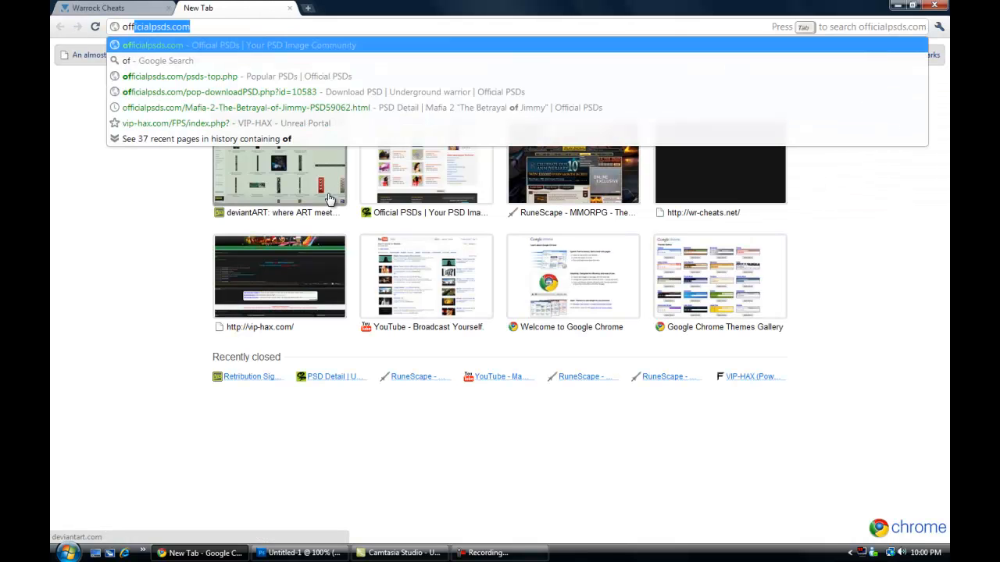
pyautogui.press('Return')
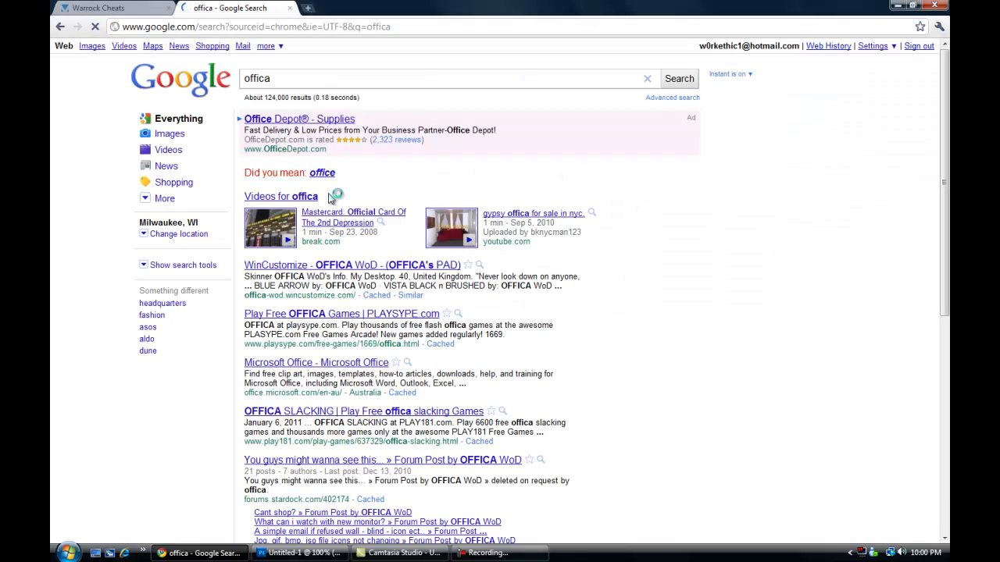
pyautogui.click(329, 23)
pyautogui.write('of')
pyautogui.press('Return')
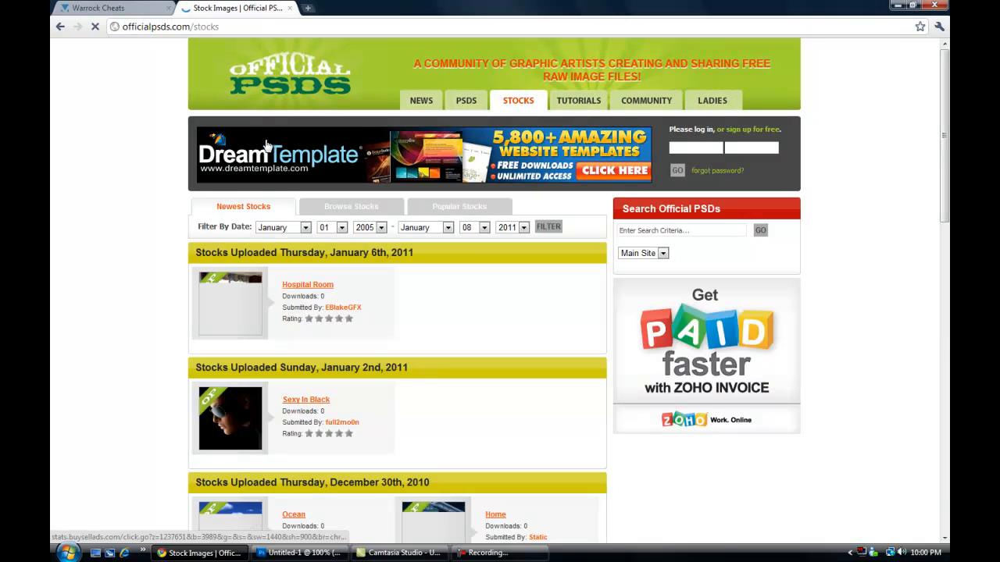
# Step: Browse the stocks filed under A, open the teal-toned "abandon building" picture with the arched roof, and copy the image
pyautogui.click(363, 215)
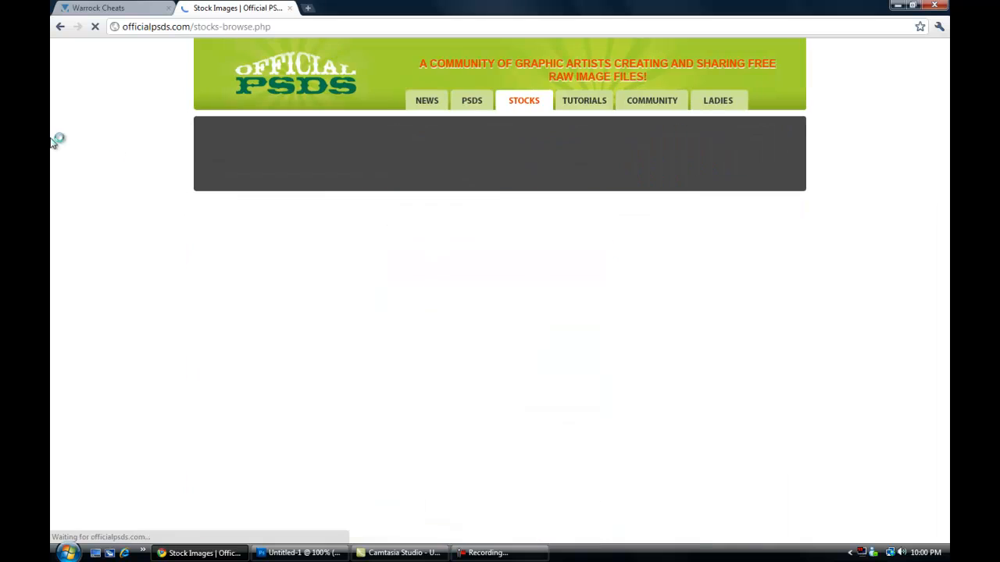
pyautogui.scroll(-2, 156, 227)
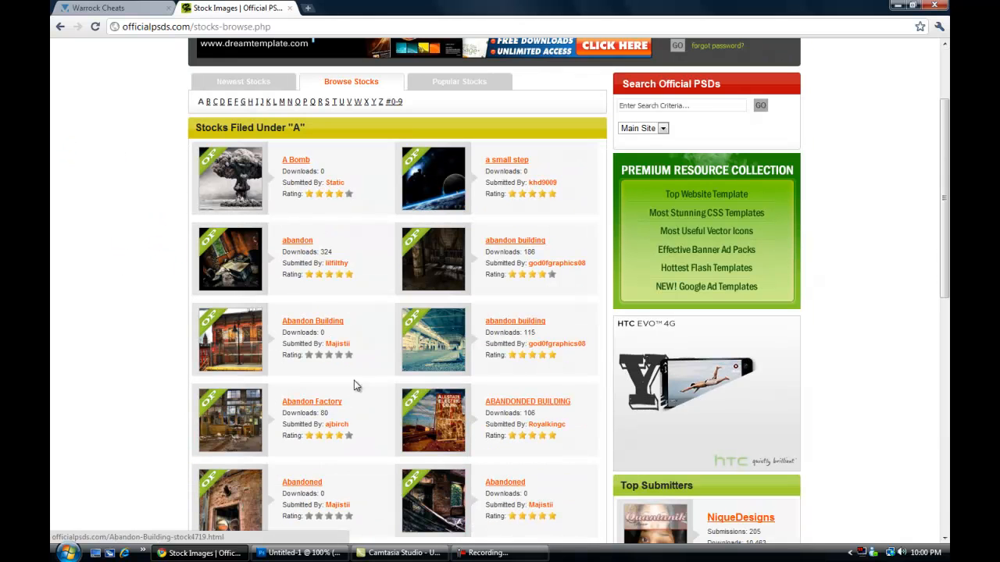
pyautogui.scroll(-2, 448, 316)
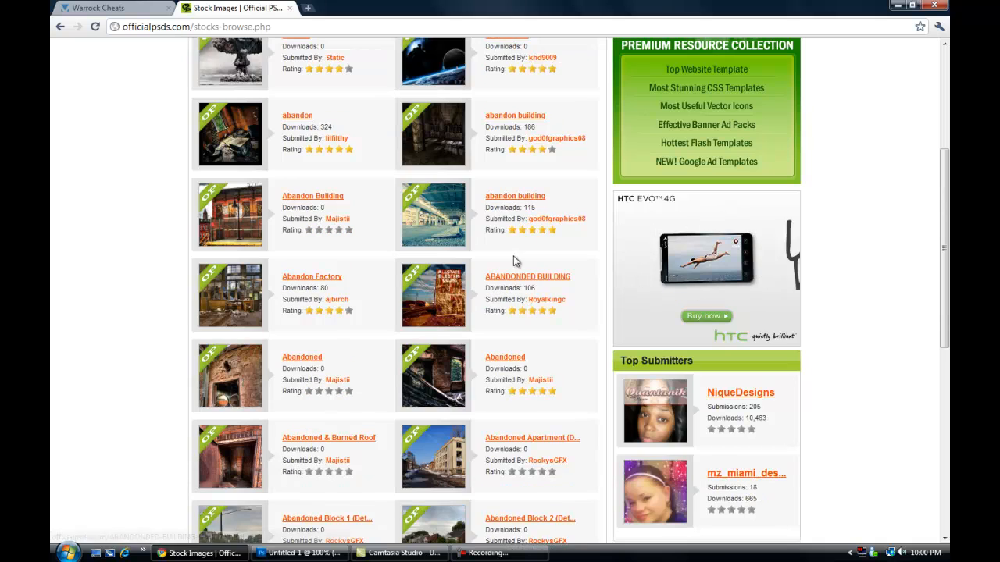
pyautogui.click(515, 196)
pyautogui.click(520, 320)
pyautogui.rightClick(267, 148)
pyautogui.click(312, 181)
# Step: Switch back to Photoshop, paste the building picture, move its layer below the warrior, and shift it slightly up and left
pyautogui.click(301, 553)
pyautogui.hotkey('ctrl', 'v')
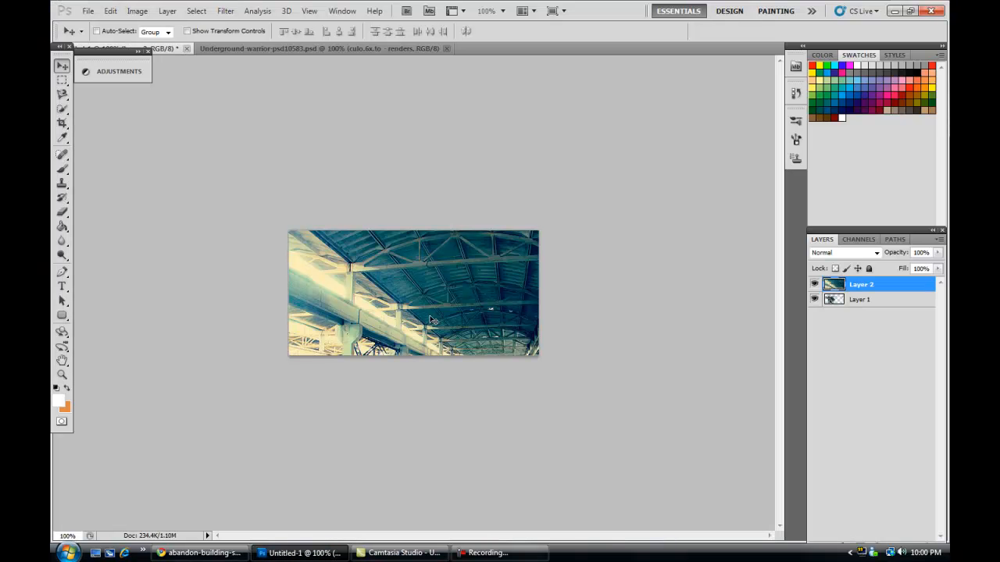
pyautogui.moveTo(857, 297); pyautogui.dragTo(855, 347)
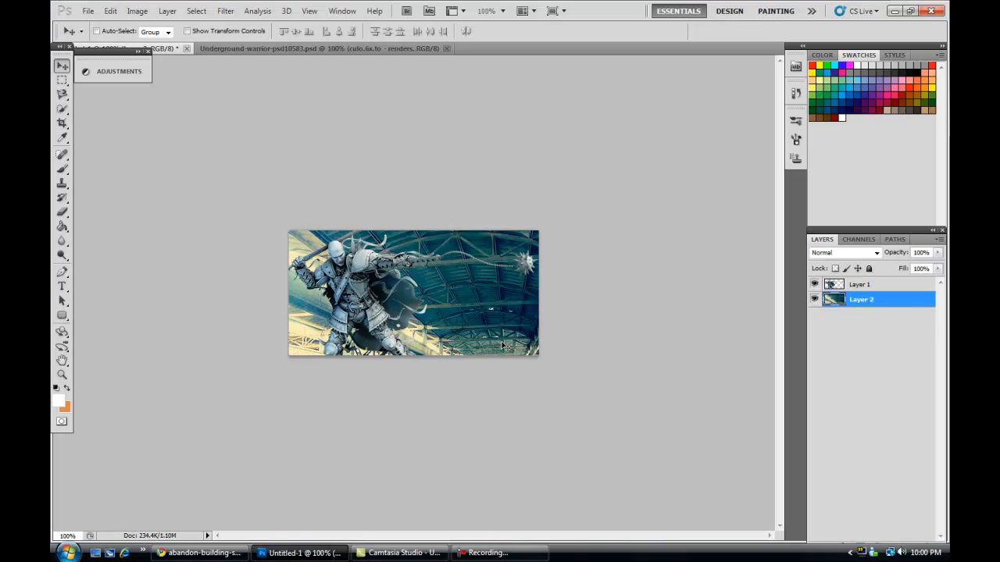
pyautogui.moveTo(442, 338); pyautogui.dragTo(435, 325)
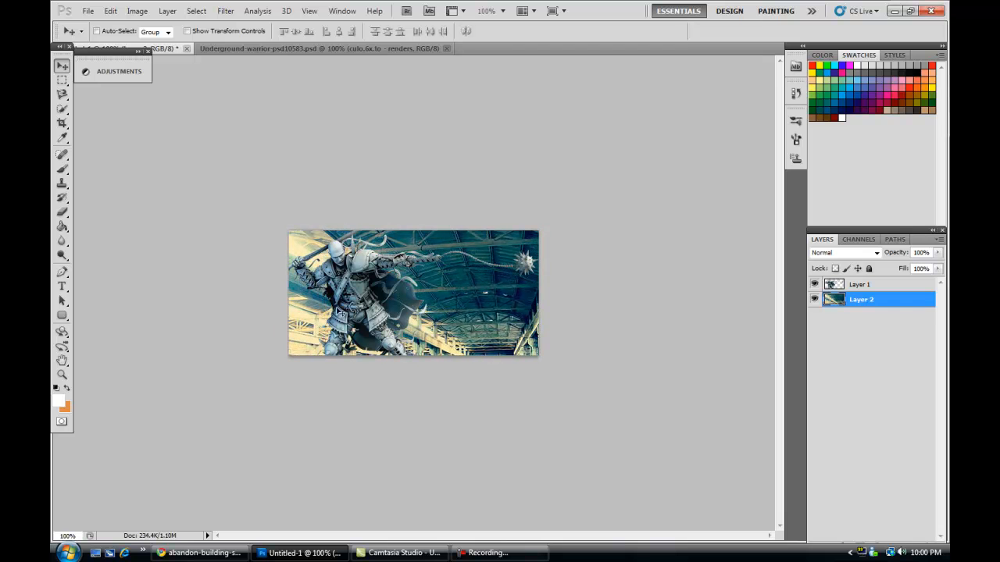
# Step: Activate the Smudge tool for working on the building background layer
pyautogui.scroll(5, 338, 392)
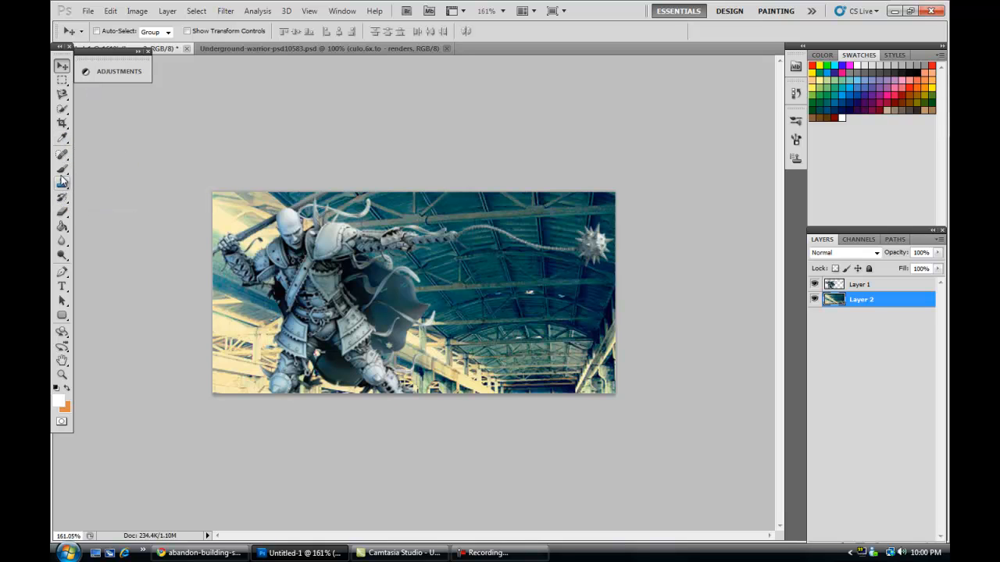
pyautogui.click(64, 243)
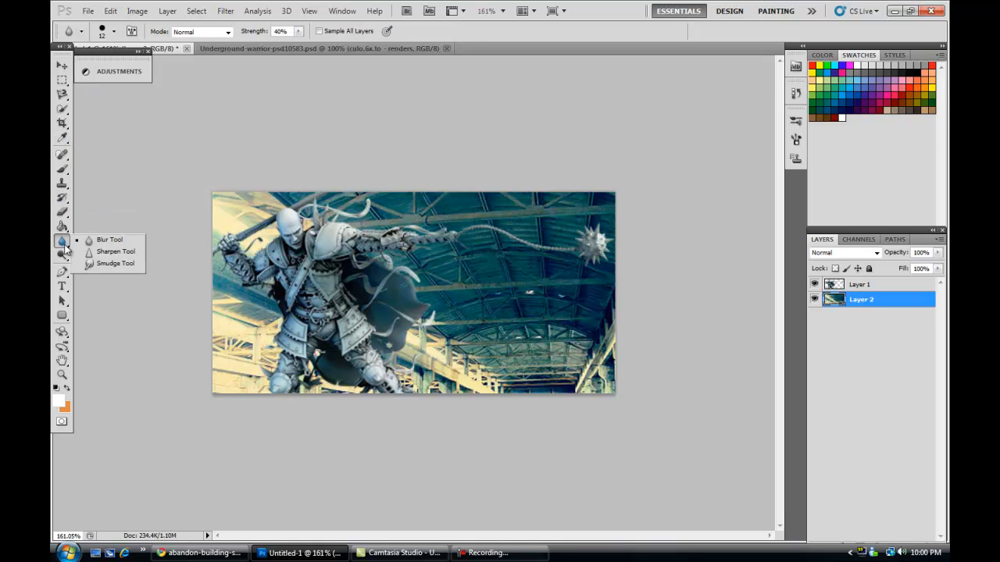
pyautogui.click(100, 266)
# Step: Try smudging the background with a 20 px irregularly shaped brush tip, and undo the stroke
pyautogui.click(80, 31)
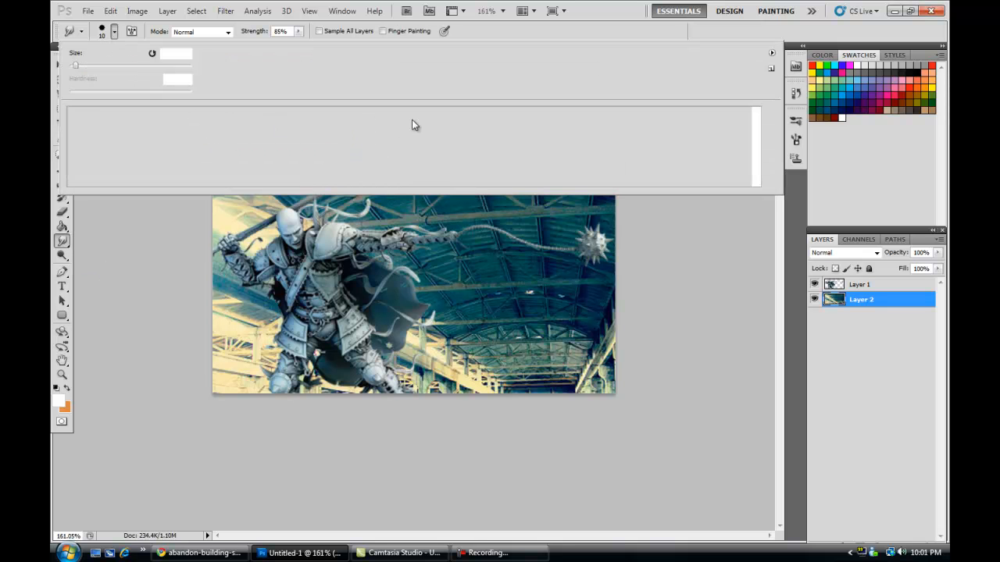
pyautogui.moveTo(756, 137); pyautogui.dragTo(754, 170)
pyautogui.click(77, 136)
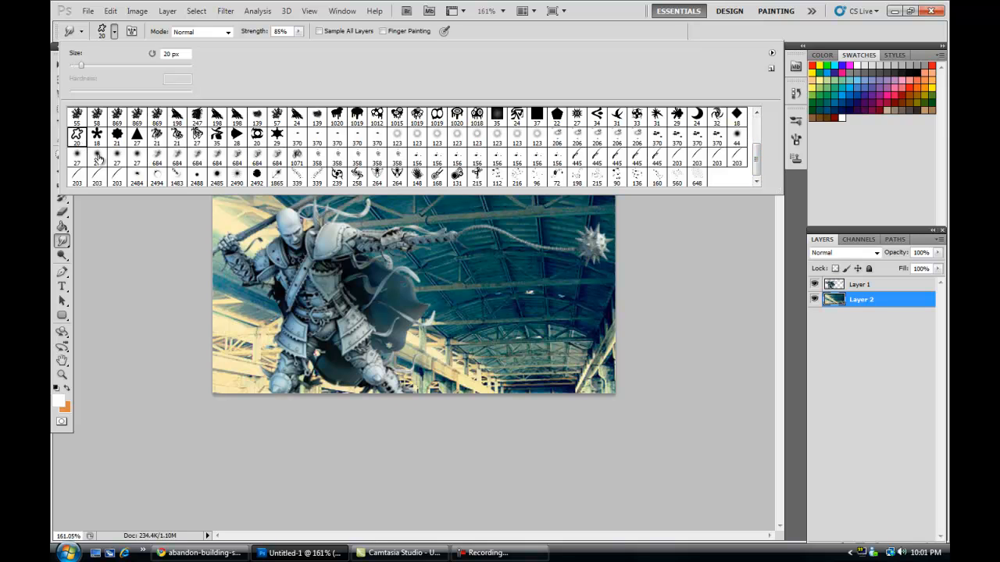
pyautogui.moveTo(476, 279)
pyautogui.mouseDown()
pyautogui.moveTo(569, 263)
pyautogui.moveTo(549, 316)
pyautogui.moveTo(584, 328)
pyautogui.mouseUp()
pyautogui.hotkey('ctrl', 'z')
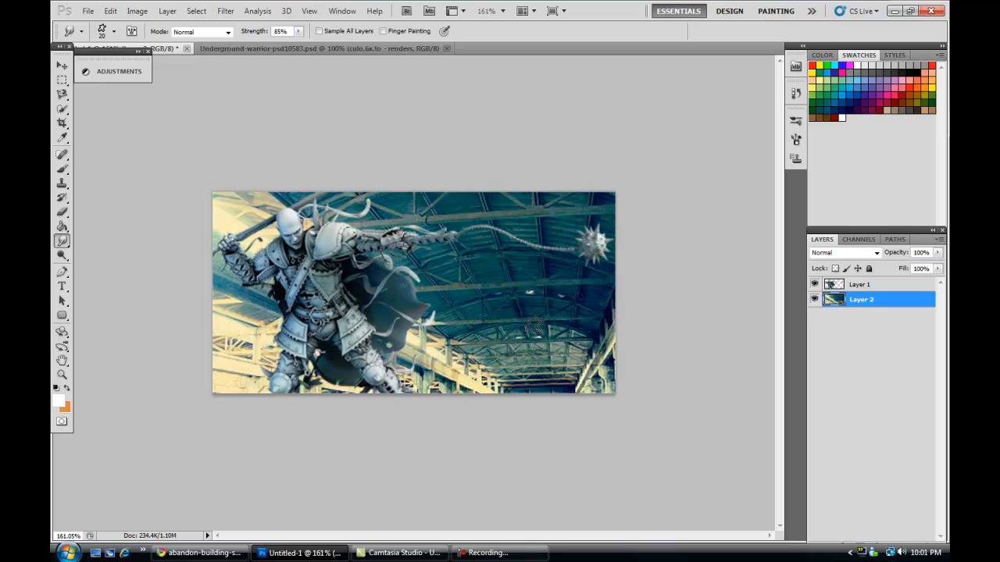
# Step: Set the Smudge tool to a hard round brush tip with a size of 8 px
pyautogui.click(114, 31)
pyautogui.scroll(5, 202, 154)
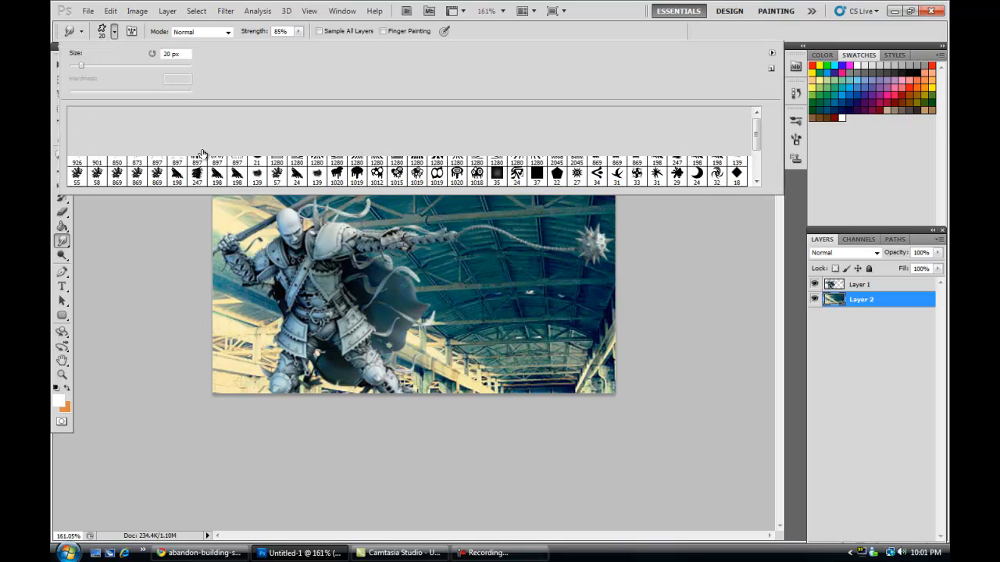
pyautogui.click(99, 120)
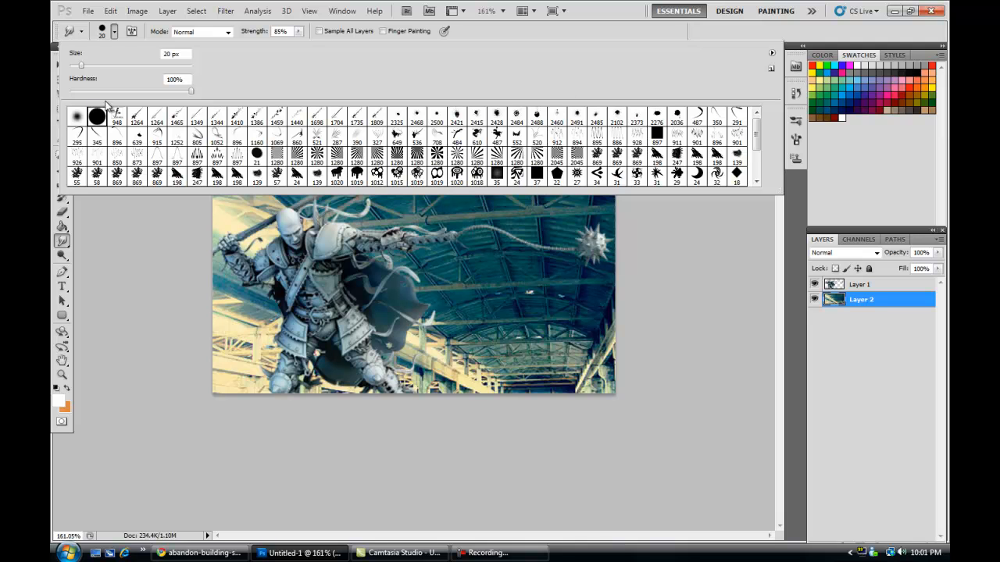
pyautogui.moveTo(79, 65); pyautogui.dragTo(72, 67)
pyautogui.click(145, 220)
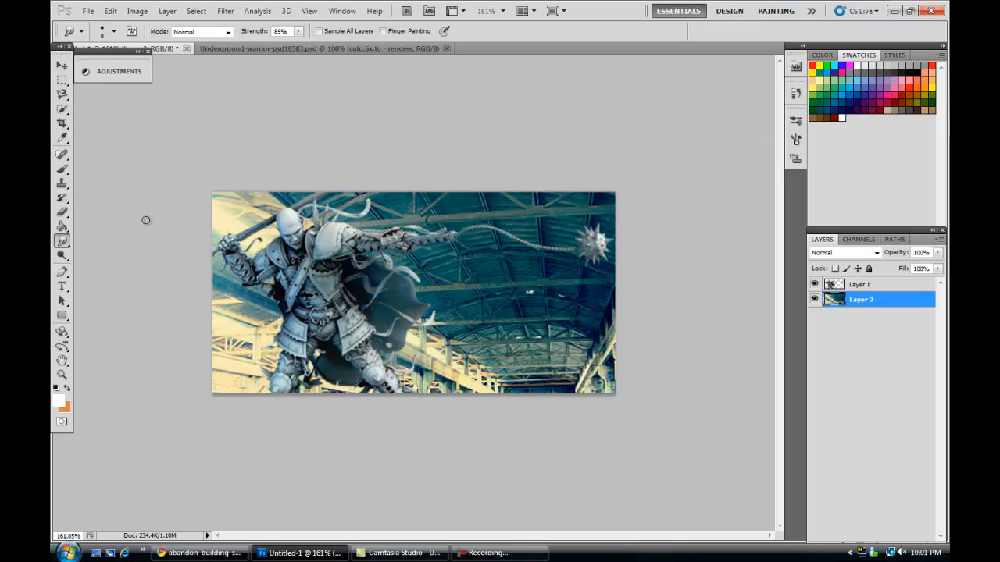
# Step: Enable Scattering at 1000% on both axes for the smudge brush and smudge the background beside the warrior's chain
pyautogui.click(795, 141)
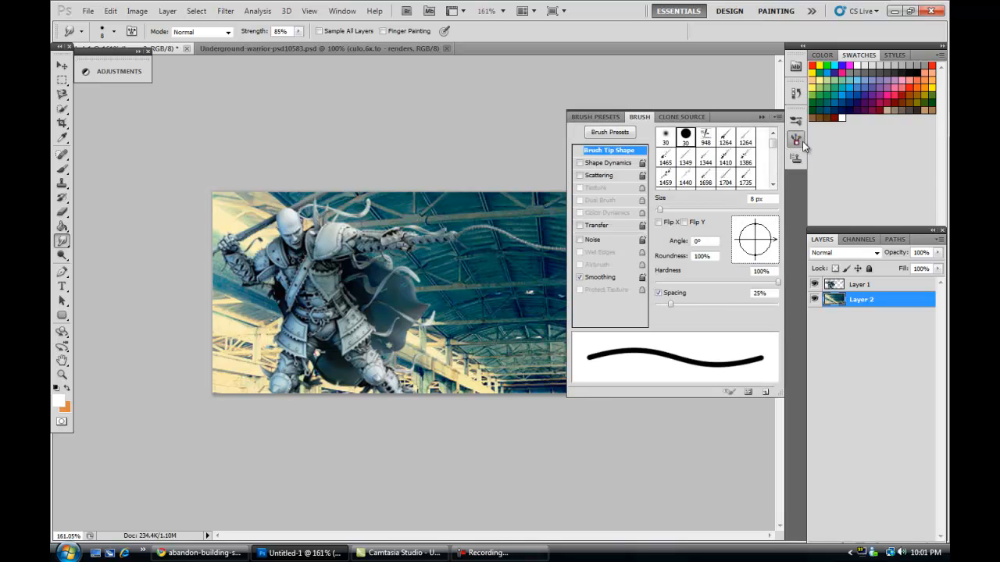
pyautogui.click(342, 11)
pyautogui.click(537, 92)
pyautogui.click(580, 175)
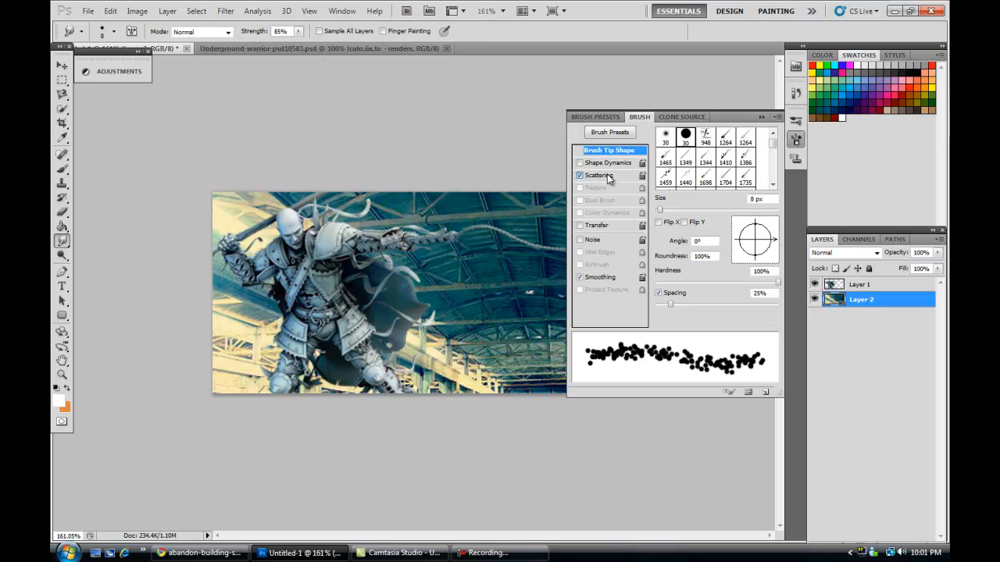
pyautogui.click(607, 175)
pyautogui.moveTo(705, 147)
pyautogui.mouseDown()
pyautogui.moveTo(766, 153)
pyautogui.moveTo(681, 157)
pyautogui.moveTo(792, 160)
pyautogui.moveTo(692, 159)
pyautogui.moveTo(789, 150)
pyautogui.moveTo(730, 148)
pyautogui.moveTo(665, 158)
pyautogui.moveTo(694, 156)
pyautogui.moveTo(675, 157)
pyautogui.mouseUp()
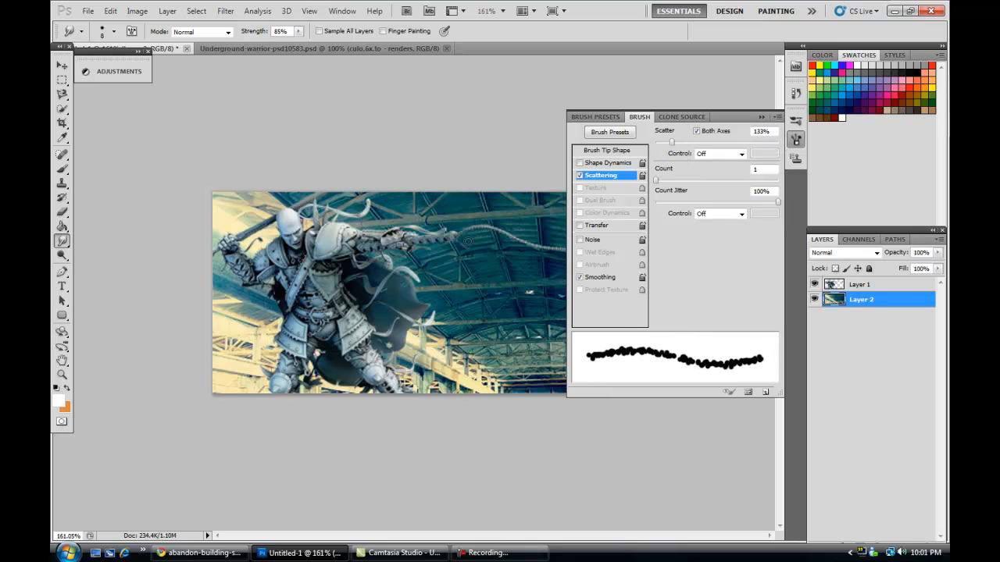
pyautogui.moveTo(674, 148); pyautogui.dragTo(818, 153)
pyautogui.moveTo(546, 245)
pyautogui.mouseDown()
pyautogui.moveTo(528, 266)
pyautogui.moveTo(551, 230)
pyautogui.mouseUp()
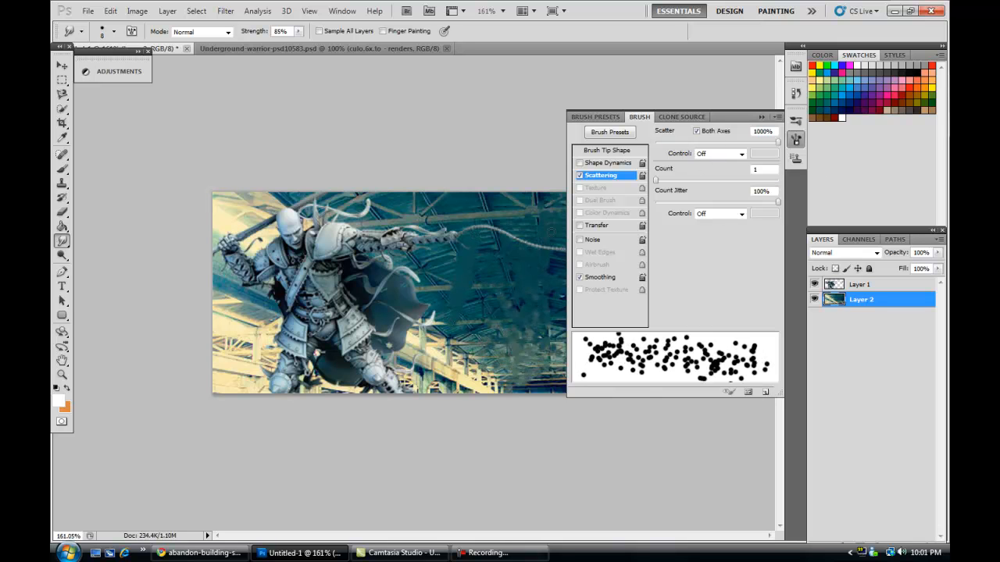
# Step: Enable Shape Dynamics for the smudge brush, adjust its minimum diameter, and check the scattering count before closing the brush settings
pyautogui.click(605, 164)
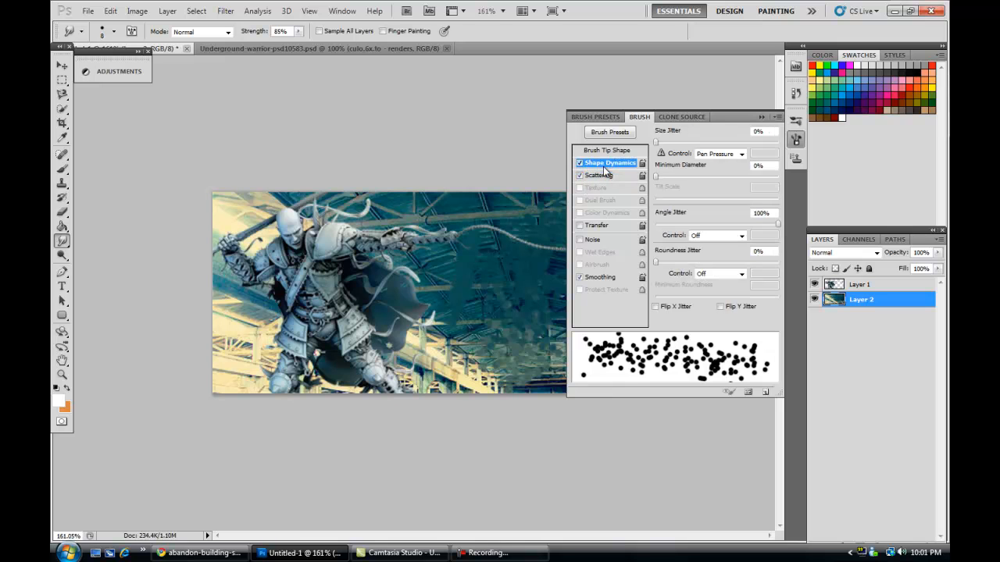
pyautogui.moveTo(659, 179); pyautogui.dragTo(722, 186)
pyautogui.click(595, 177)
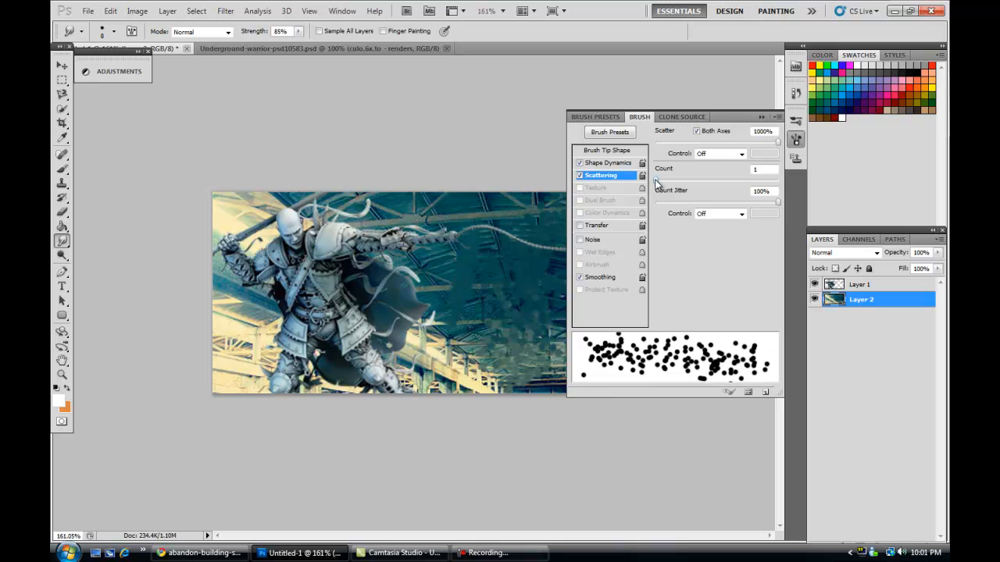
pyautogui.moveTo(656, 185)
pyautogui.mouseDown()
pyautogui.moveTo(684, 188)
pyautogui.moveTo(657, 185)
pyautogui.mouseUp()
pyautogui.click(762, 118)
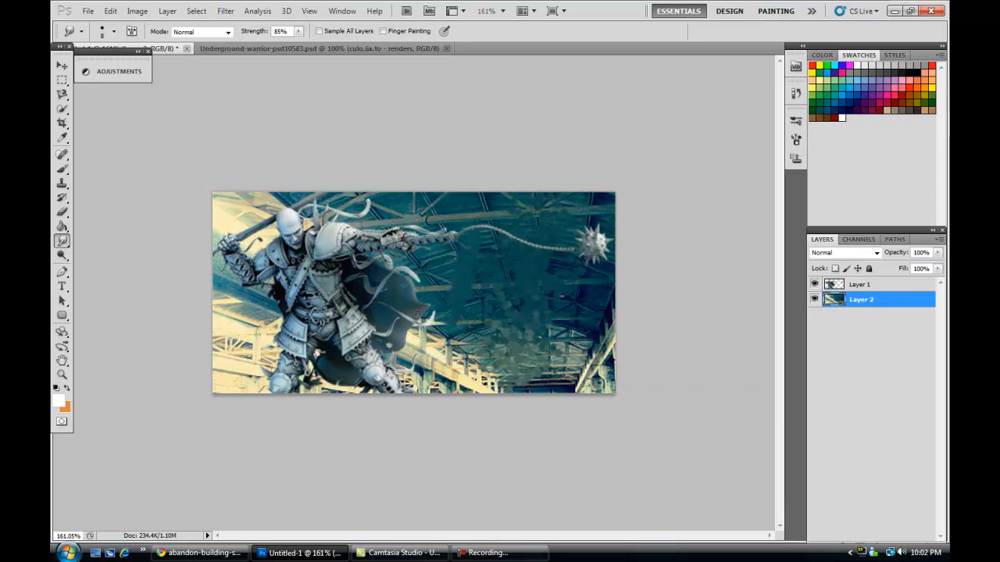
# Step: Smudge the remaining building background on both sides of the warrior until the structure is blended into scattered strokes
pyautogui.moveTo(414, 230)
pyautogui.mouseDown()
pyautogui.moveTo(380, 190)
pyautogui.moveTo(389, 268)
pyautogui.moveTo(536, 305)
pyautogui.moveTo(613, 249)
pyautogui.moveTo(558, 303)
pyautogui.moveTo(514, 391)
pyautogui.moveTo(674, 326)
pyautogui.moveTo(628, 339)
pyautogui.moveTo(621, 229)
pyautogui.moveTo(579, 246)
pyautogui.moveTo(494, 307)
pyautogui.moveTo(561, 249)
pyautogui.moveTo(383, 355)
pyautogui.moveTo(398, 367)
pyautogui.moveTo(463, 351)
pyautogui.moveTo(490, 371)
pyautogui.moveTo(457, 401)
pyautogui.mouseUp()
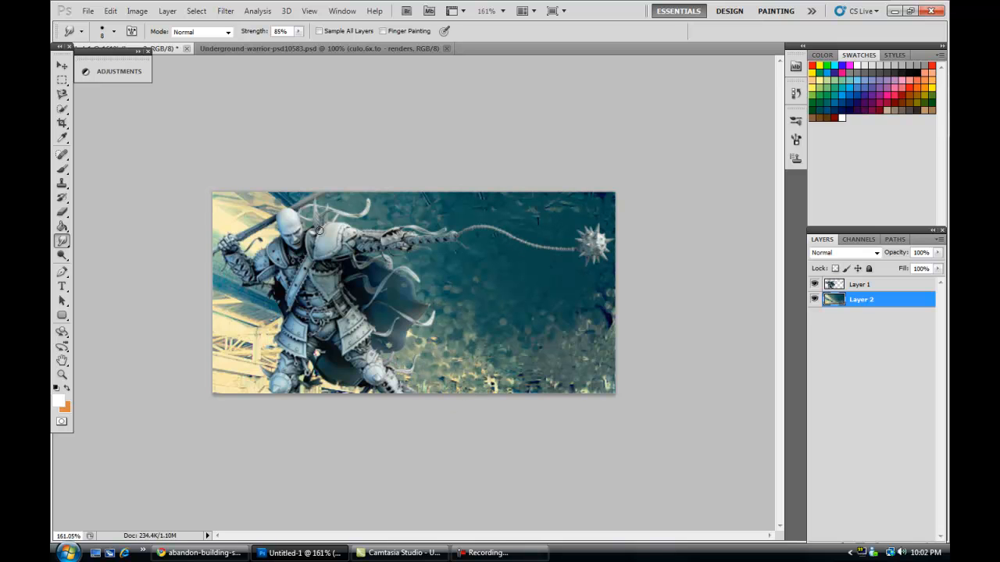
pyautogui.moveTo(269, 217)
pyautogui.mouseDown()
pyautogui.moveTo(185, 292)
pyautogui.moveTo(234, 312)
pyautogui.moveTo(232, 404)
pyautogui.moveTo(250, 374)
pyautogui.mouseUp()
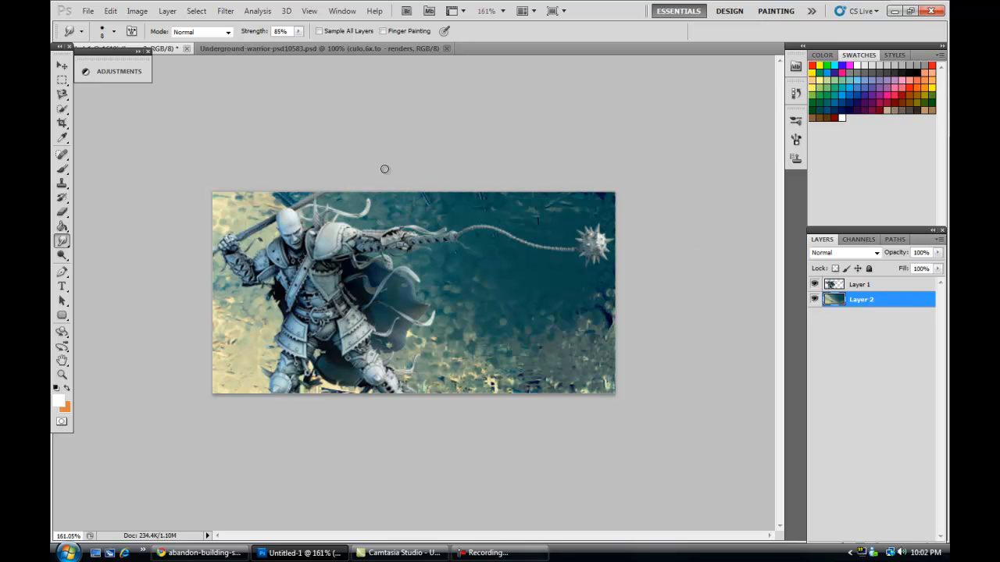
# Step: Reduce the smudge brush's scatter to 357% and smudge the lower background and the area behind the warrior's back
pyautogui.click(795, 139)
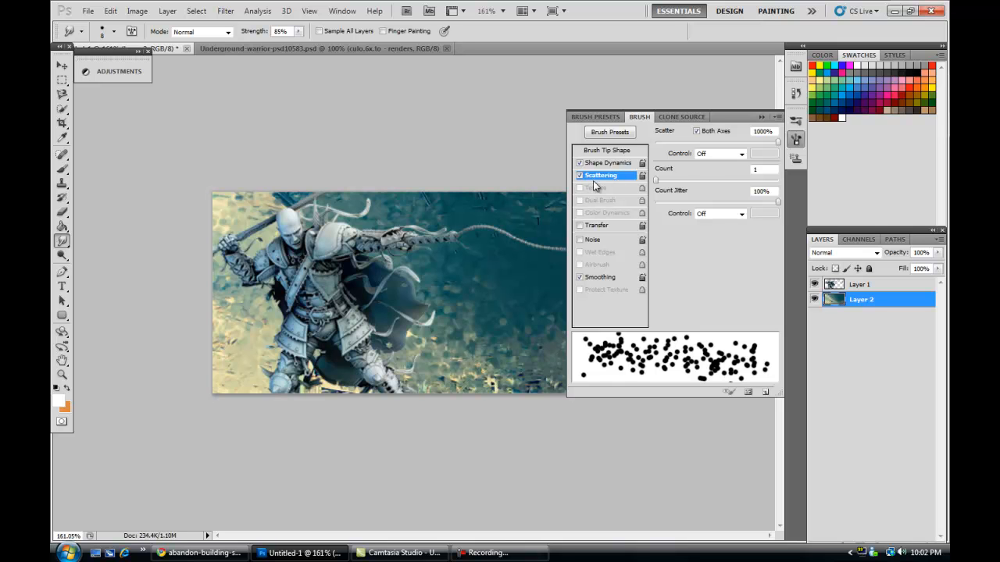
pyautogui.moveTo(776, 146); pyautogui.dragTo(699, 153)
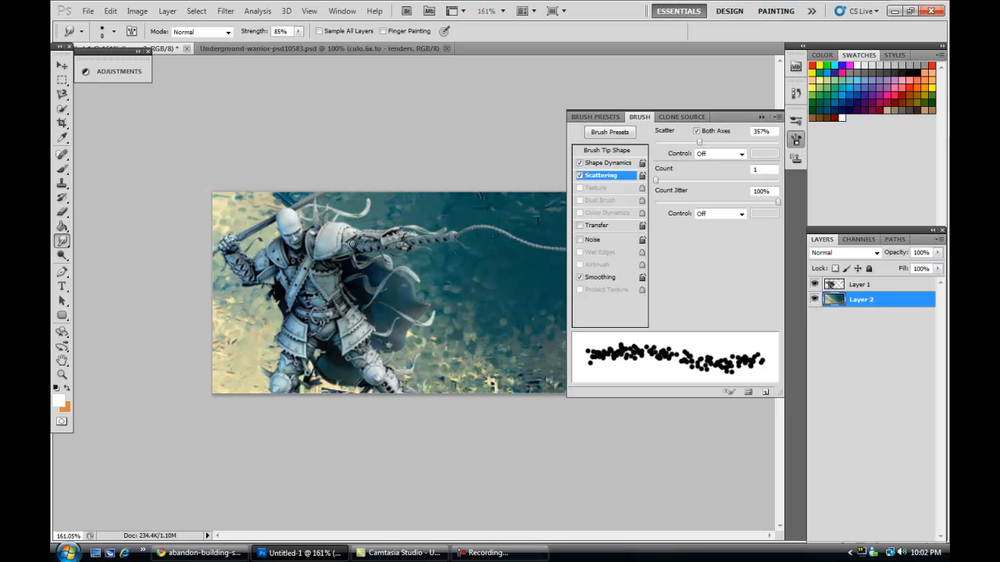
pyautogui.moveTo(473, 306)
pyautogui.mouseDown()
pyautogui.moveTo(434, 355)
pyautogui.moveTo(494, 383)
pyautogui.mouseUp()
pyautogui.click(760, 118)
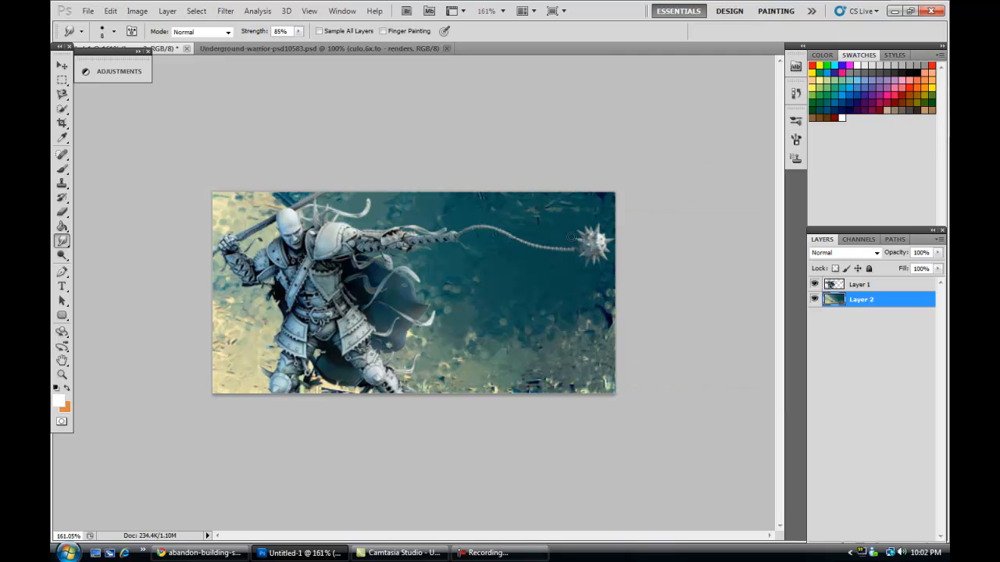
pyautogui.moveTo(601, 292); pyautogui.dragTo(593, 368)
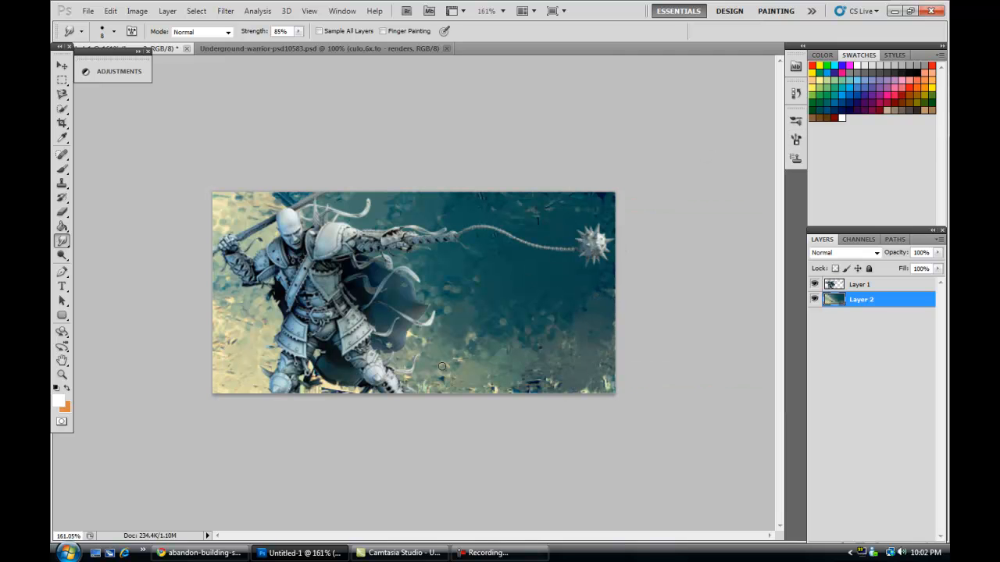
pyautogui.moveTo(229, 234)
pyautogui.mouseDown()
pyautogui.moveTo(252, 216)
pyautogui.moveTo(272, 236)
pyautogui.moveTo(245, 304)
pyautogui.moveTo(264, 341)
pyautogui.moveTo(239, 386)
pyautogui.mouseUp()
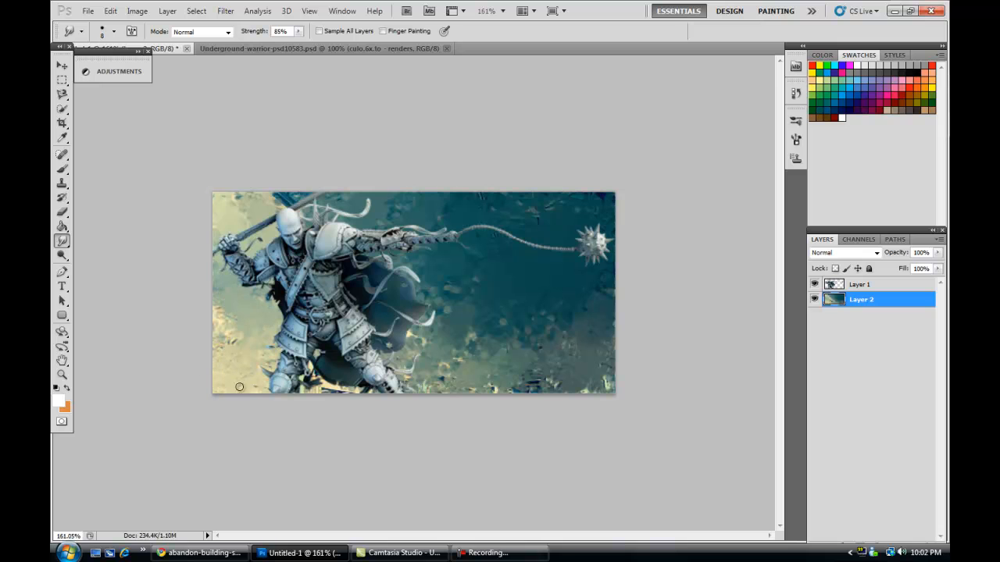
# Step: Duplicate the warrior layer, Layer 1, and move the copy below the original
pyautogui.click(883, 286)
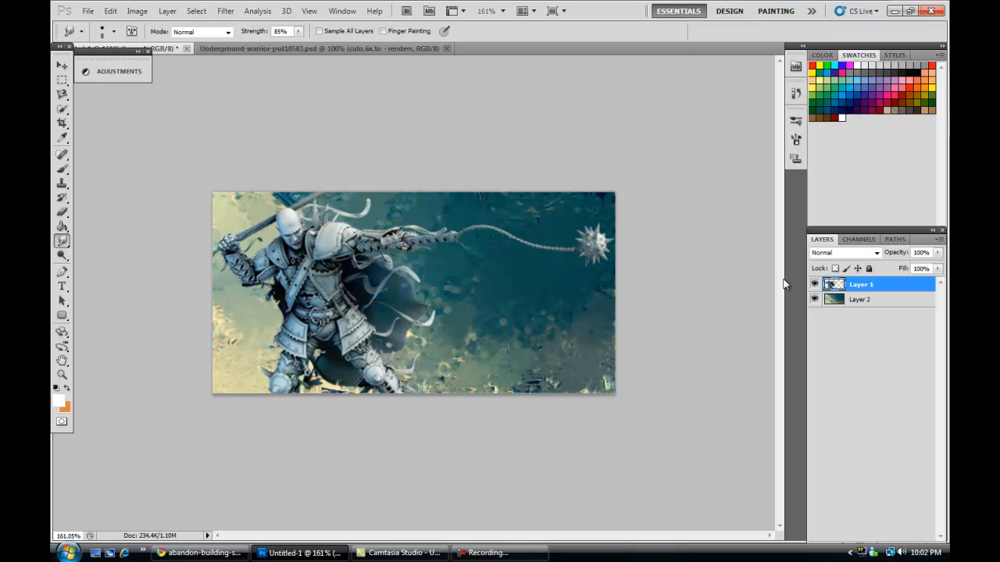
pyautogui.rightClick(835, 272)
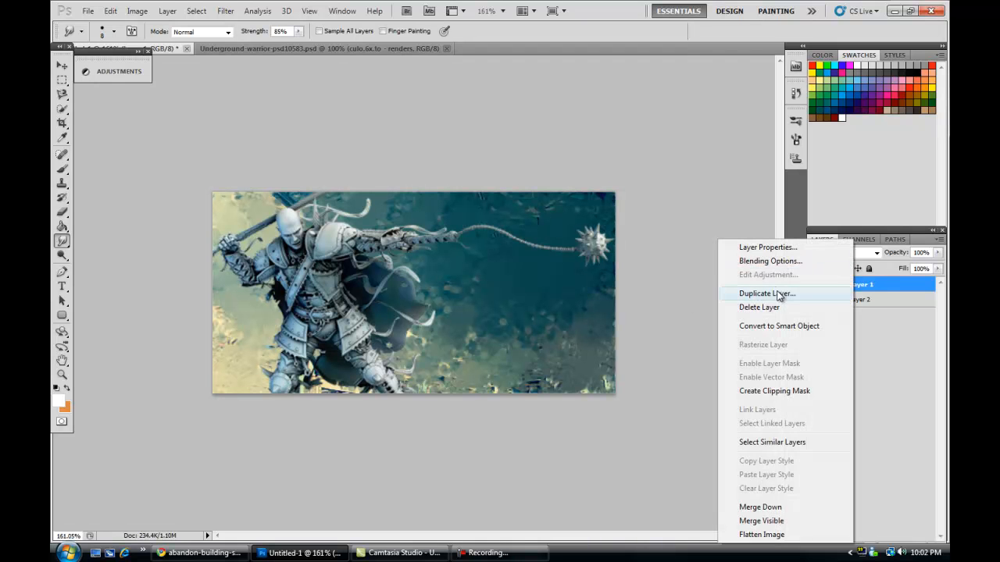
pyautogui.click(797, 292)
pyautogui.click(606, 167)
pyautogui.moveTo(858, 282); pyautogui.dragTo(874, 308)
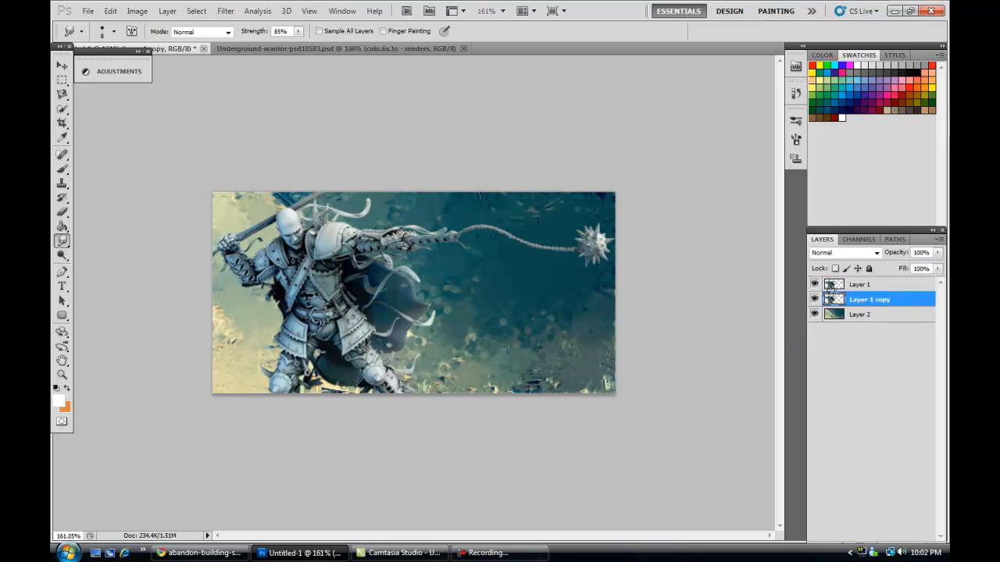
# Step: Smudge the warrior copy outward around the arms, cape, legs and torso
pyautogui.moveTo(395, 241); pyautogui.dragTo(422, 252)
pyautogui.moveTo(418, 322); pyautogui.dragTo(390, 368)
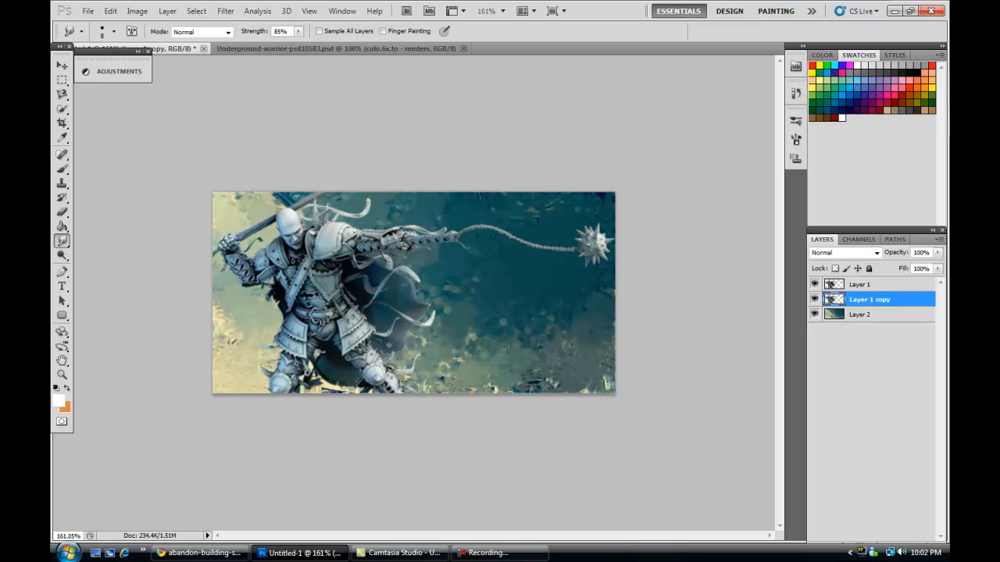
pyautogui.moveTo(283, 385)
pyautogui.mouseDown()
pyautogui.moveTo(337, 328)
pyautogui.moveTo(271, 287)
pyautogui.moveTo(294, 244)
pyautogui.mouseUp()
pyautogui.moveTo(389, 233)
pyautogui.mouseDown()
pyautogui.moveTo(421, 225)
pyautogui.moveTo(418, 240)
pyautogui.mouseUp()
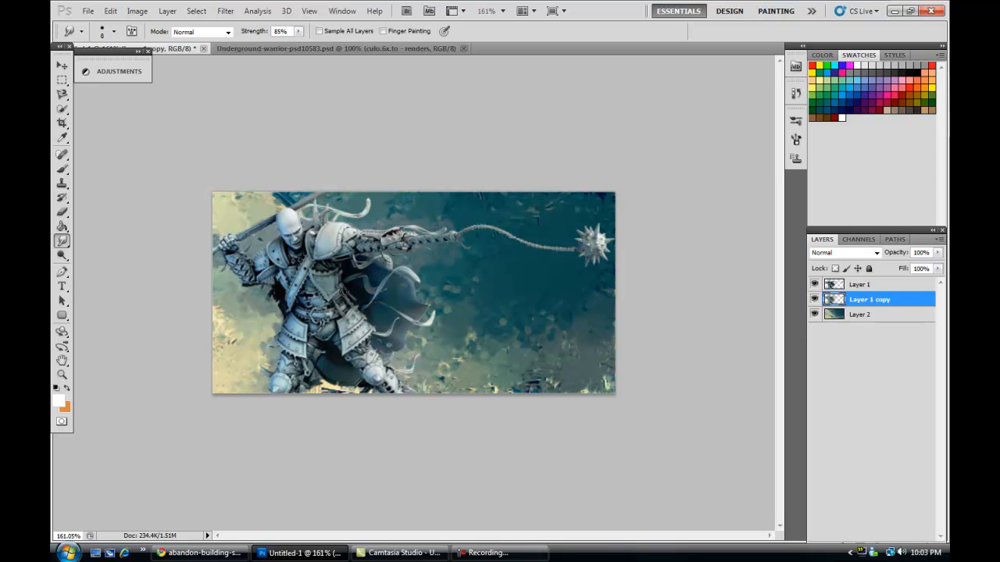
# Step: Duplicate the smudged warrior copy twice so three smudged copies sit beneath Layer 1
pyautogui.rightClick(875, 304)
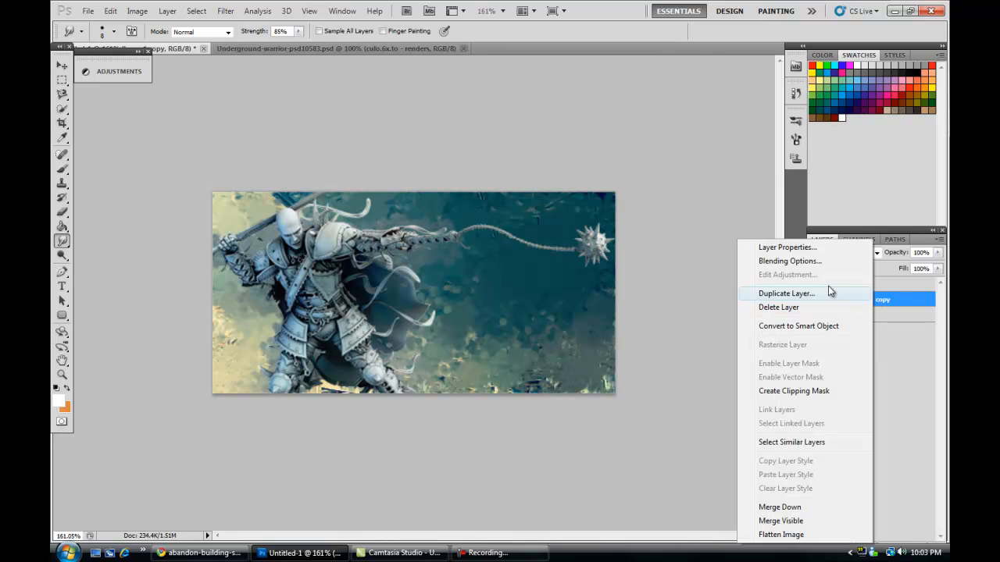
pyautogui.click(792, 292)
pyautogui.click(607, 169)
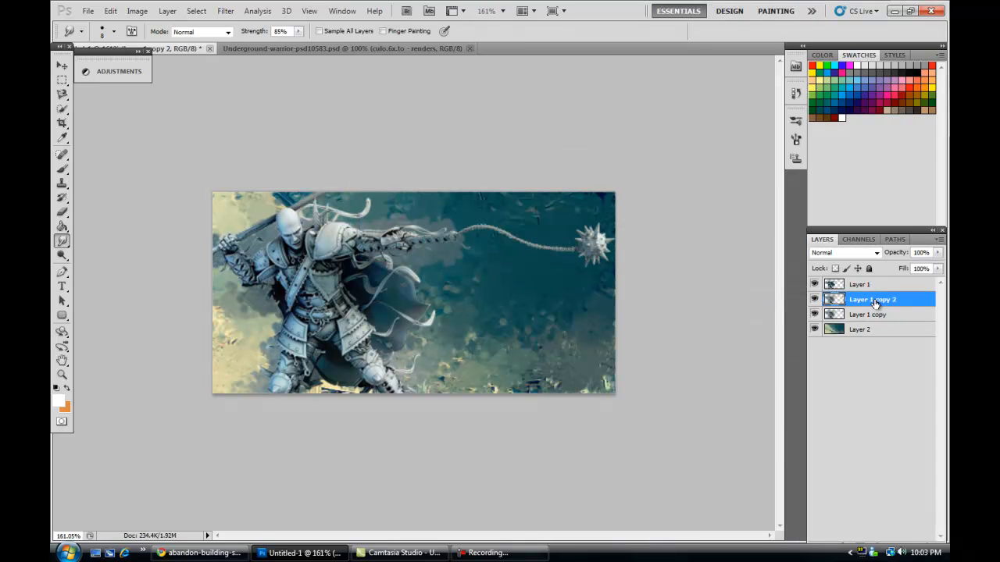
pyautogui.rightClick(909, 308)
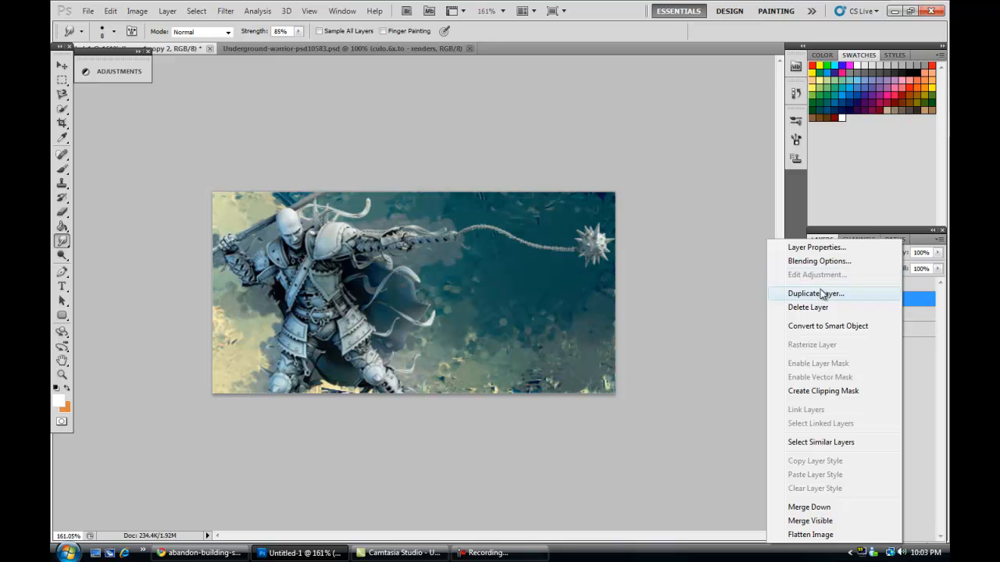
pyautogui.click(822, 293)
pyautogui.click(608, 168)
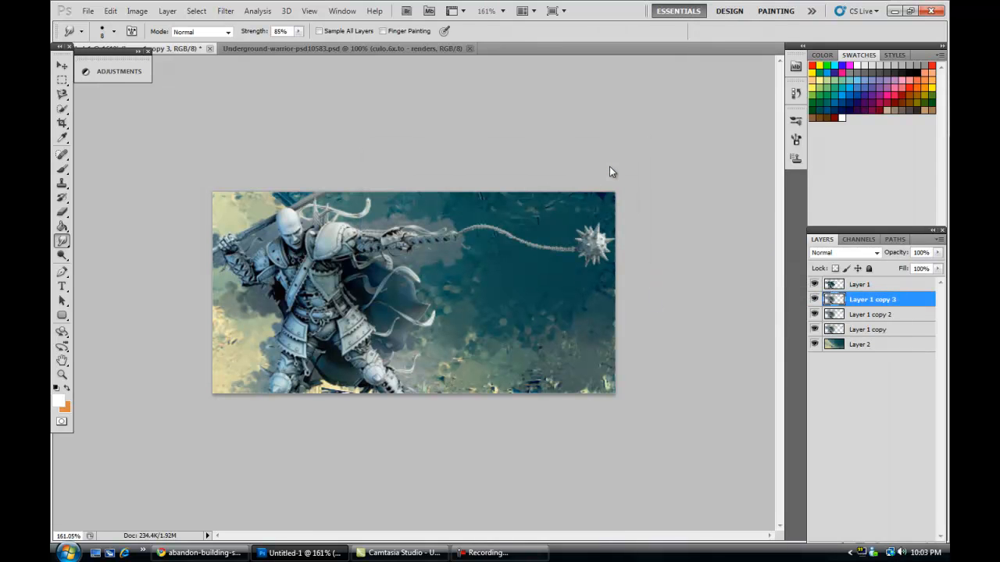
# Step: Set the blend mode of Layer 1 copy 3 to Overlay
pyautogui.rightClick(859, 301)
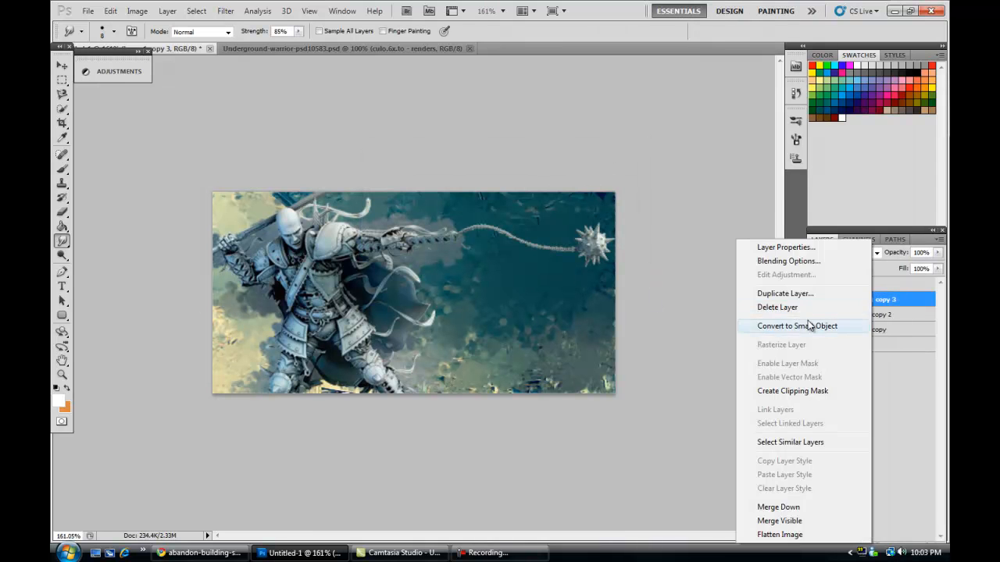
pyautogui.click(781, 260)
pyautogui.click(709, 178)
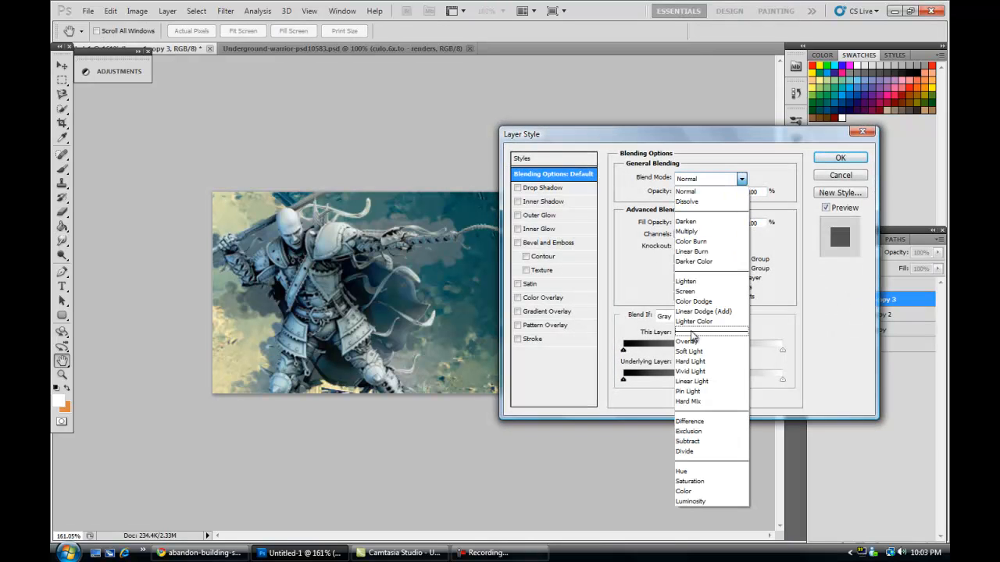
pyautogui.click(702, 344)
pyautogui.click(840, 158)
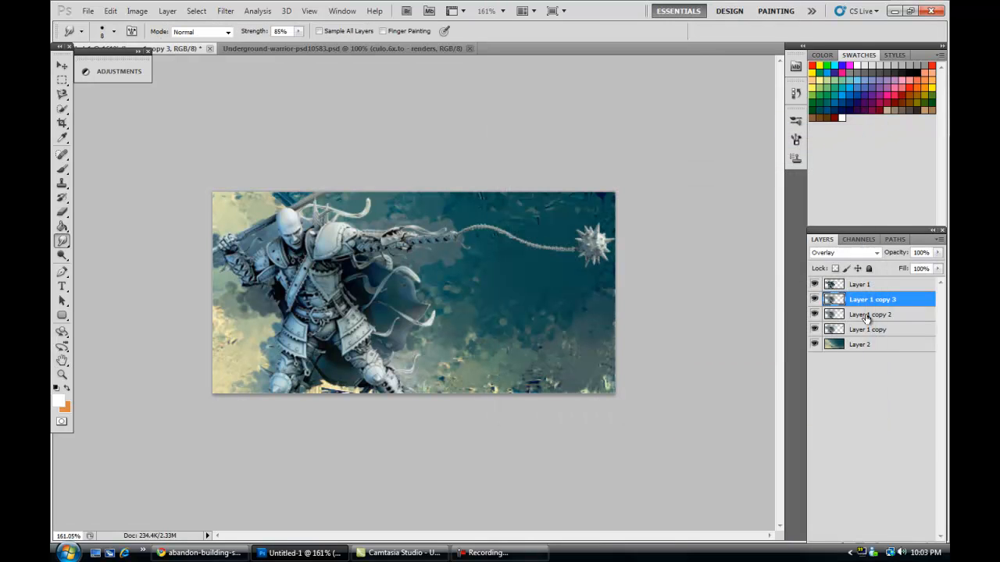
# Step: Set the blend mode of Layer 1 copy 2 to Overlay
pyautogui.rightClick(863, 311)
pyautogui.click(779, 28)
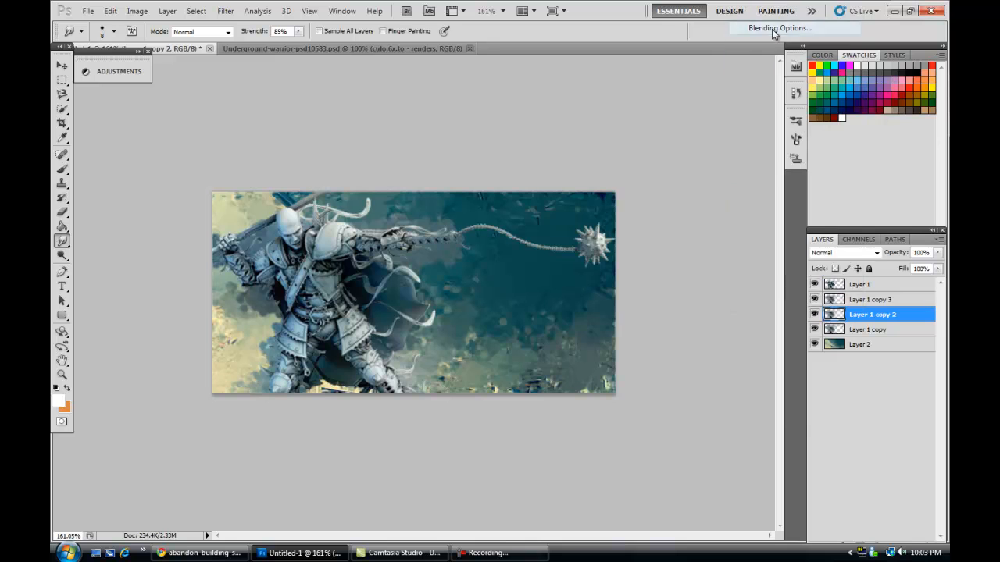
pyautogui.click(709, 178)
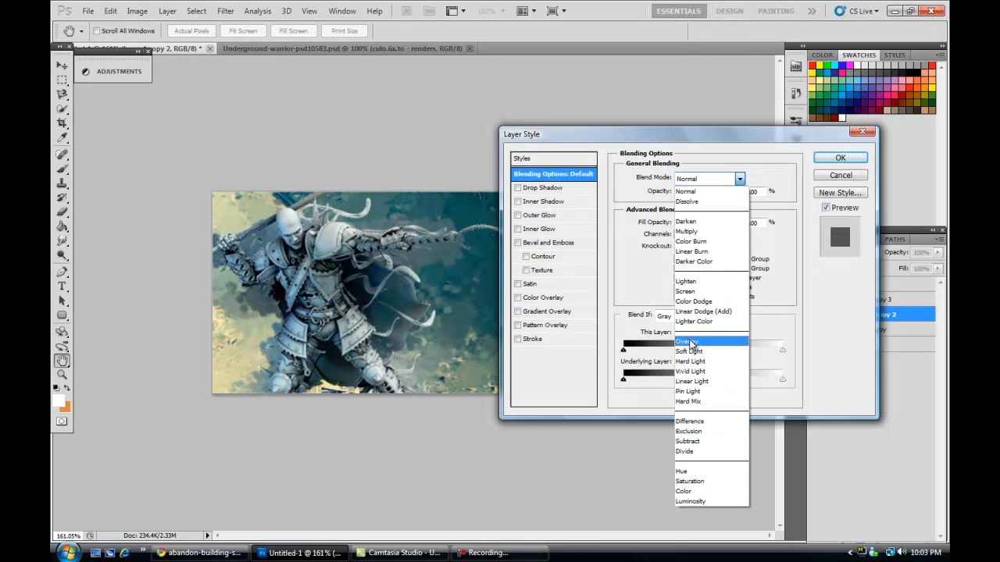
pyautogui.click(703, 344)
pyautogui.click(828, 158)
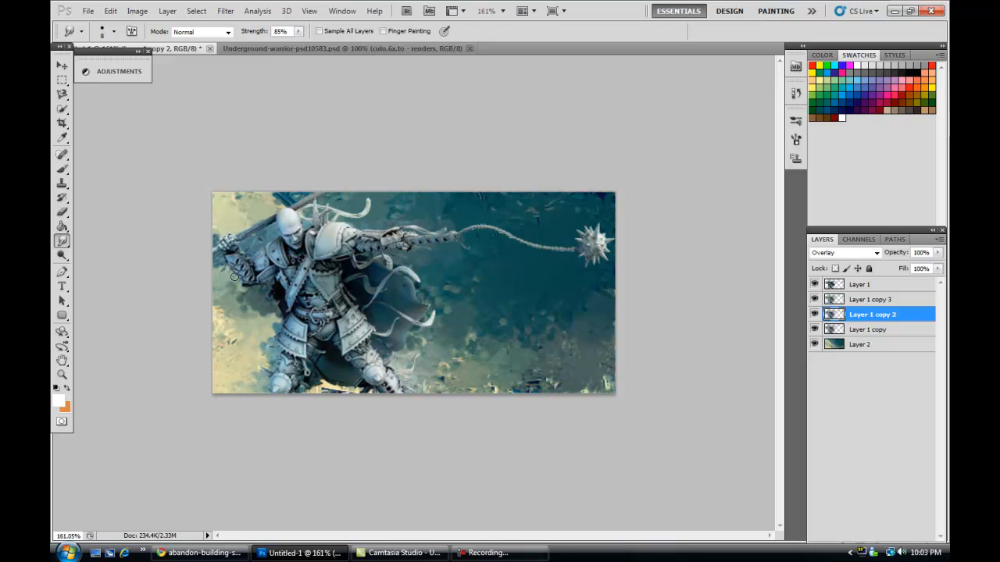
# Step: Switch the Smudge tool to a custom-shaped brush tip and set its size to 7 px
pyautogui.click(114, 32)
pyautogui.moveTo(756, 118); pyautogui.dragTo(759, 166)
pyautogui.click(257, 139)
pyautogui.moveTo(77, 68); pyautogui.dragTo(75, 69)
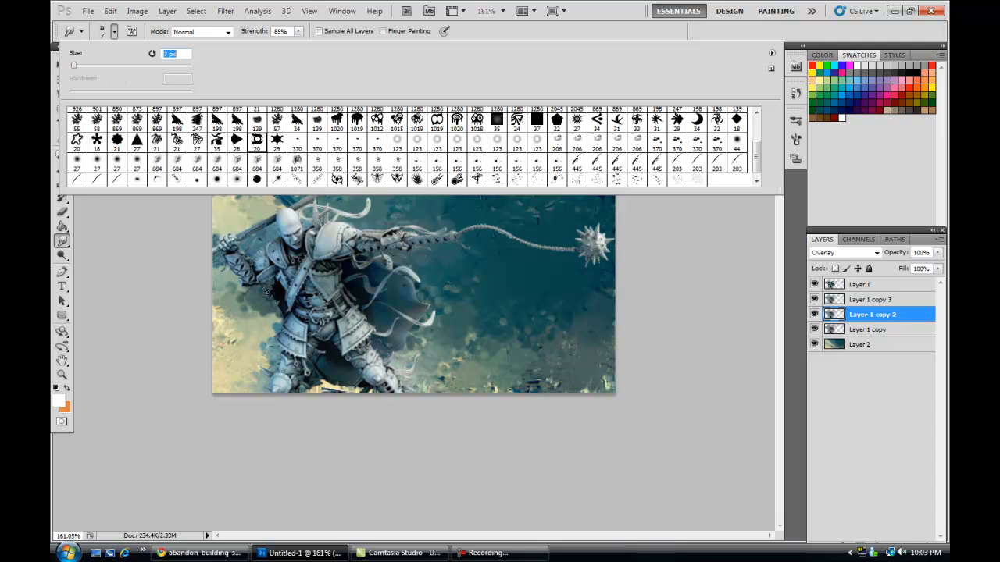
pyautogui.click(161, 268)
# Step: Smudge the edges of the warrior's cape and lower body on Layer 1
pyautogui.click(855, 286)
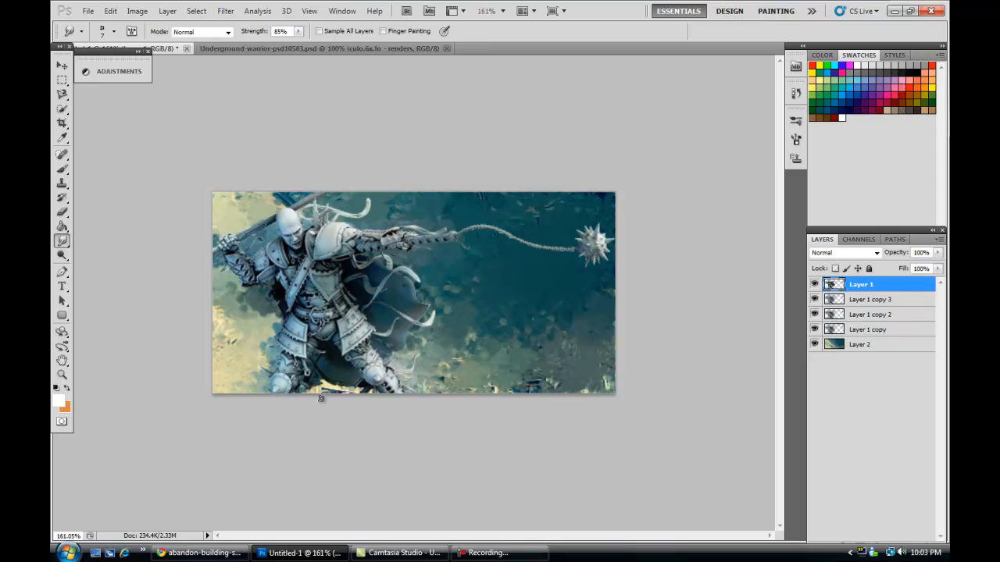
pyautogui.scroll(5, 379, 294)
pyautogui.scroll(-3, 394, 337)
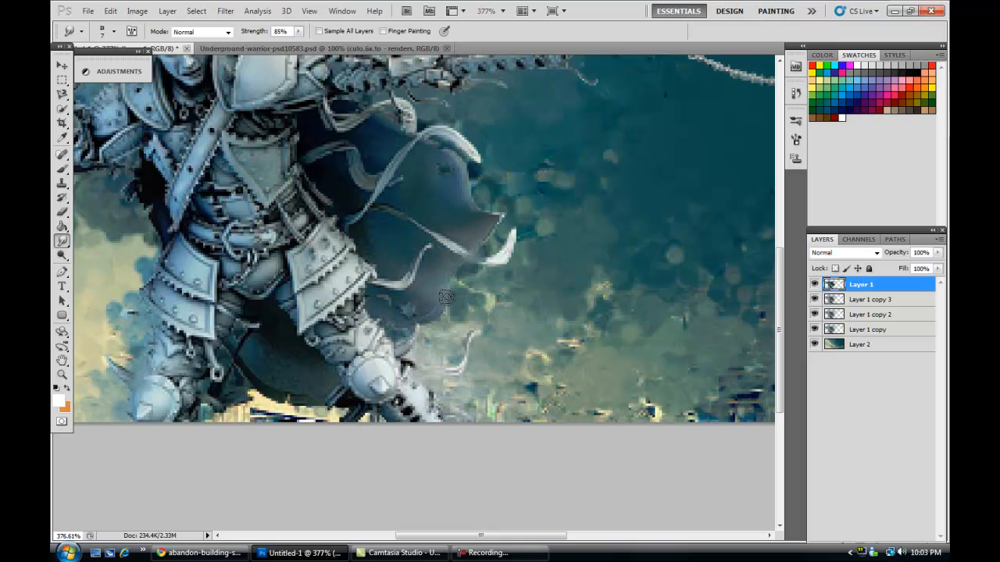
pyautogui.scroll(-3, 488, 366)
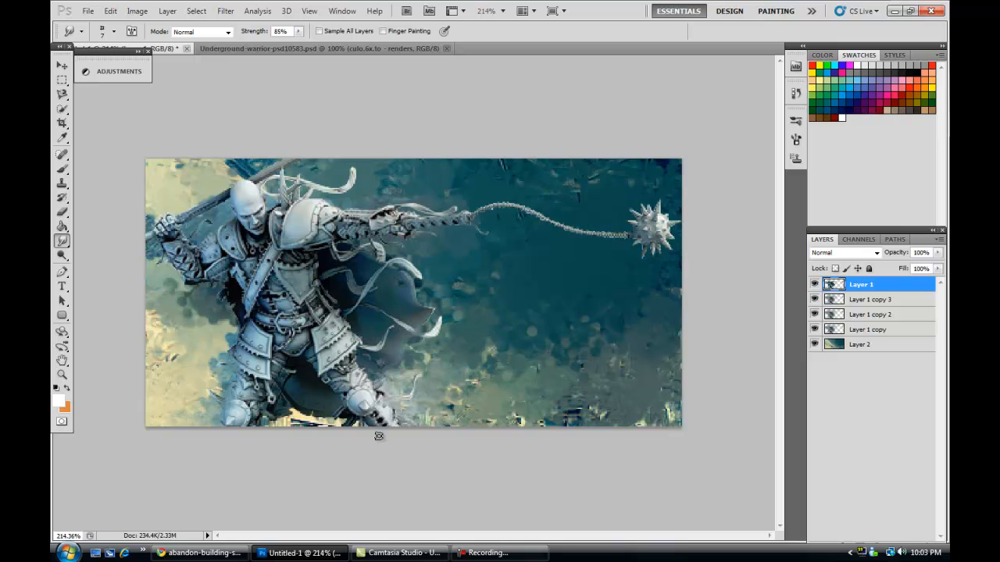
pyautogui.scroll(2, 205, 332)
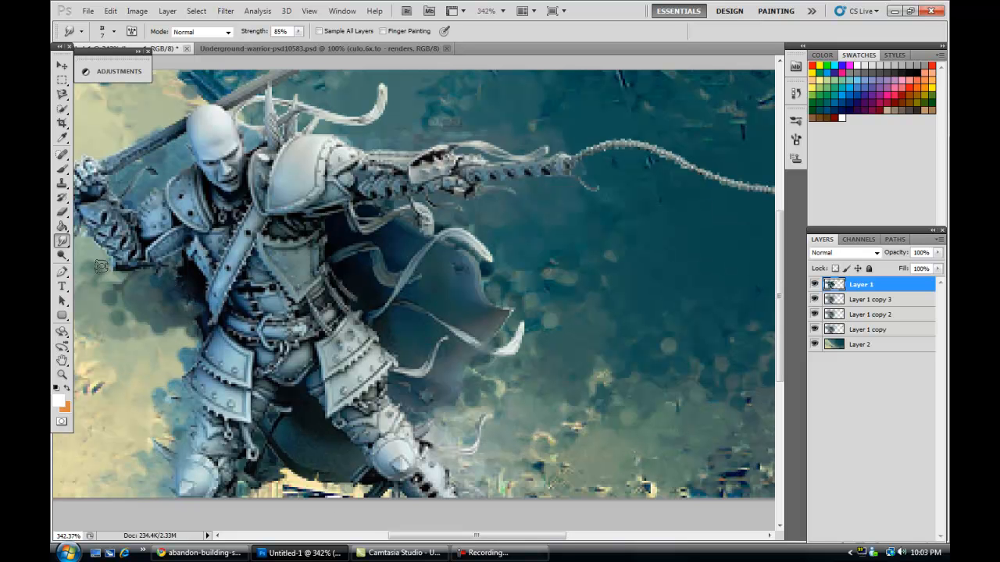
# Step: Smudge around the warrior's arms and cape on Layer 1 copy 3, Layer 1 copy 2 and Layer 1
pyautogui.click(859, 299)
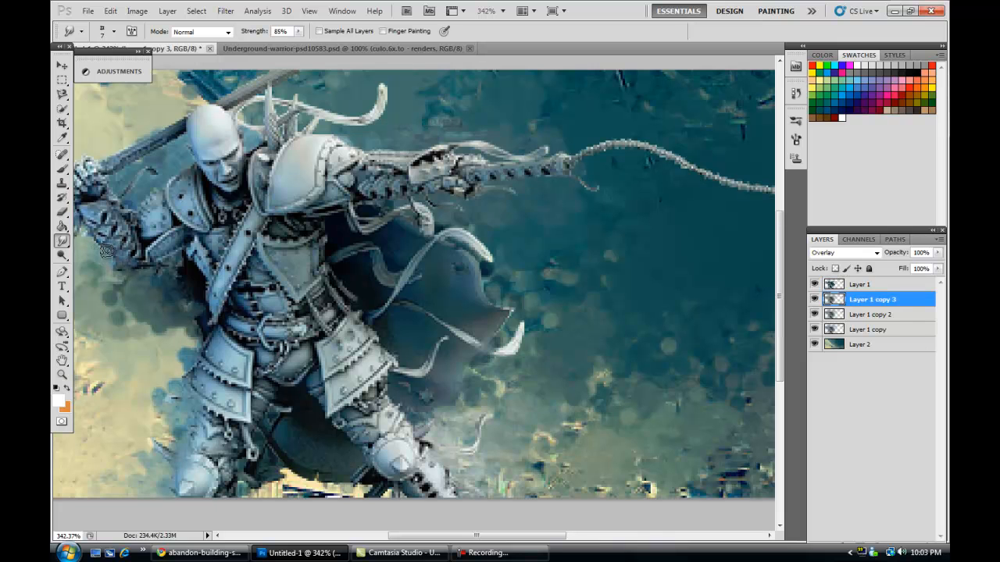
pyautogui.click(856, 318)
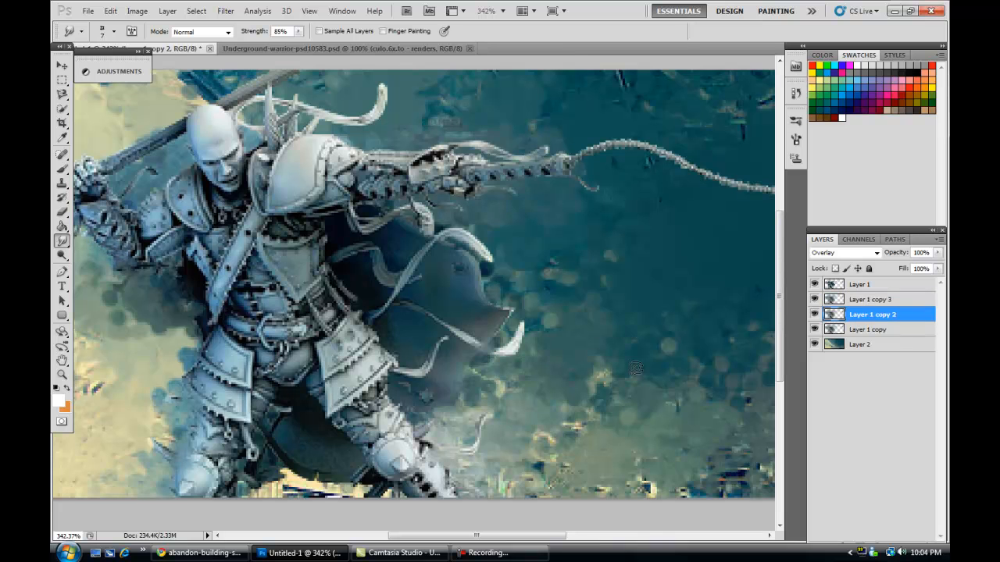
pyautogui.click(863, 285)
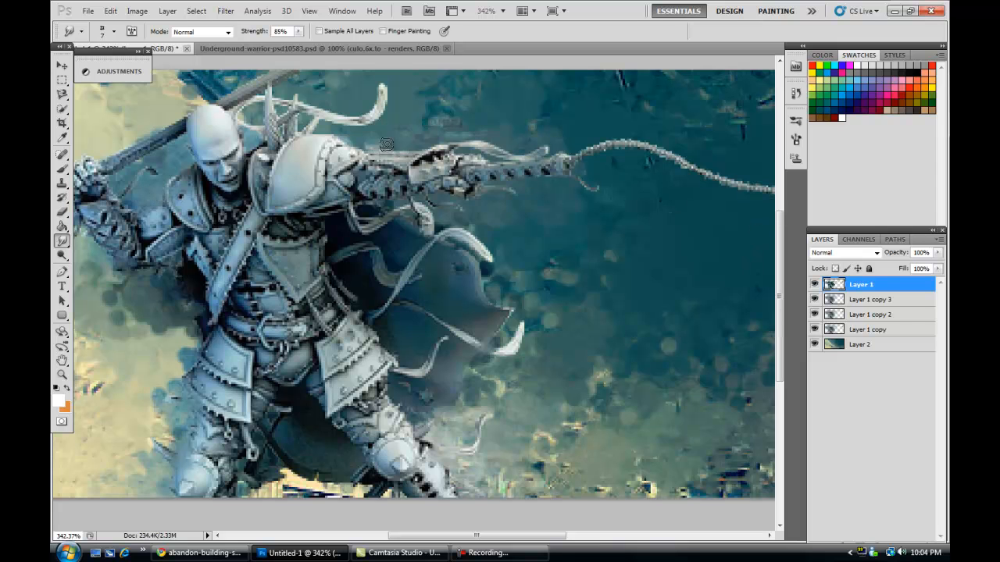
pyautogui.hotkey('ctrl', '0')
pyautogui.hotkey('ctrl', '-')
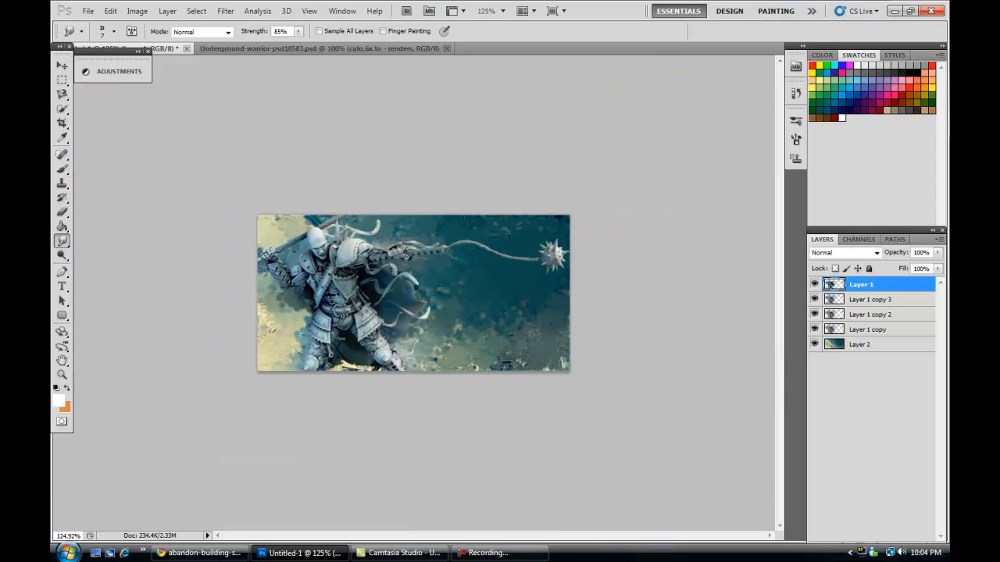
pyautogui.hotkey('ctrl', '0')
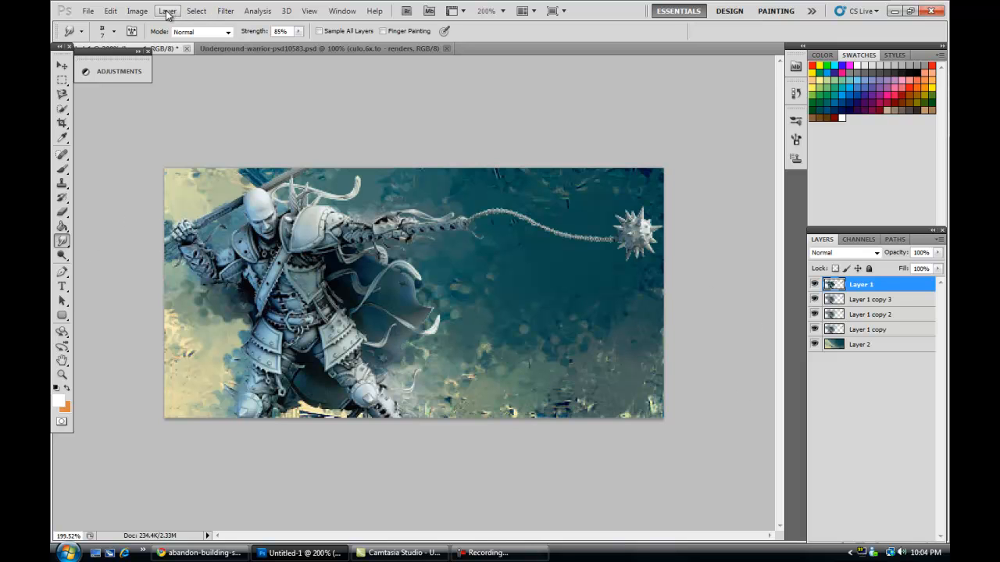
# Step: Open the Topaz Detail 2 filter for Layer 1
pyautogui.click(225, 11)
pyautogui.moveTo(195, 13)
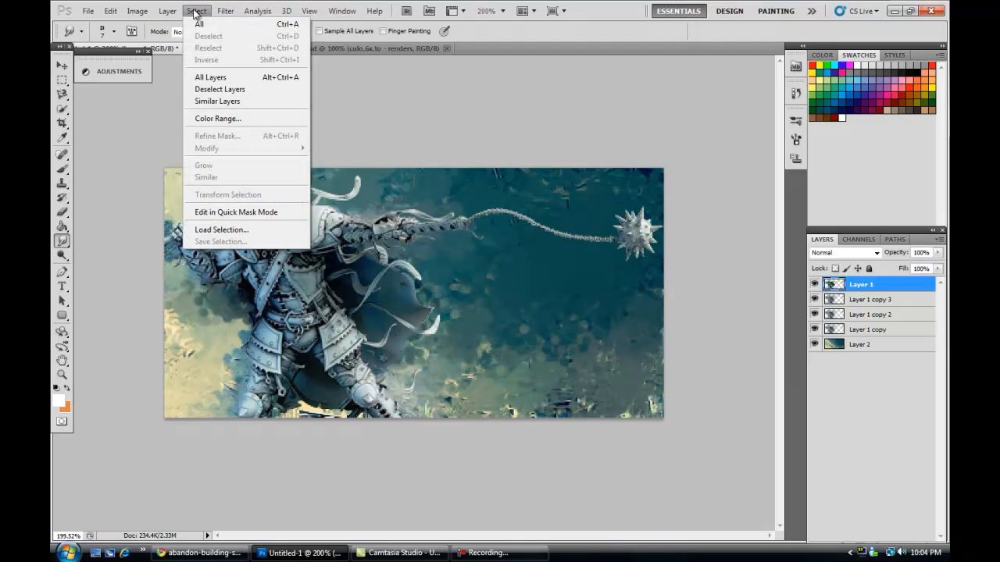
pyautogui.moveTo(313, 287)
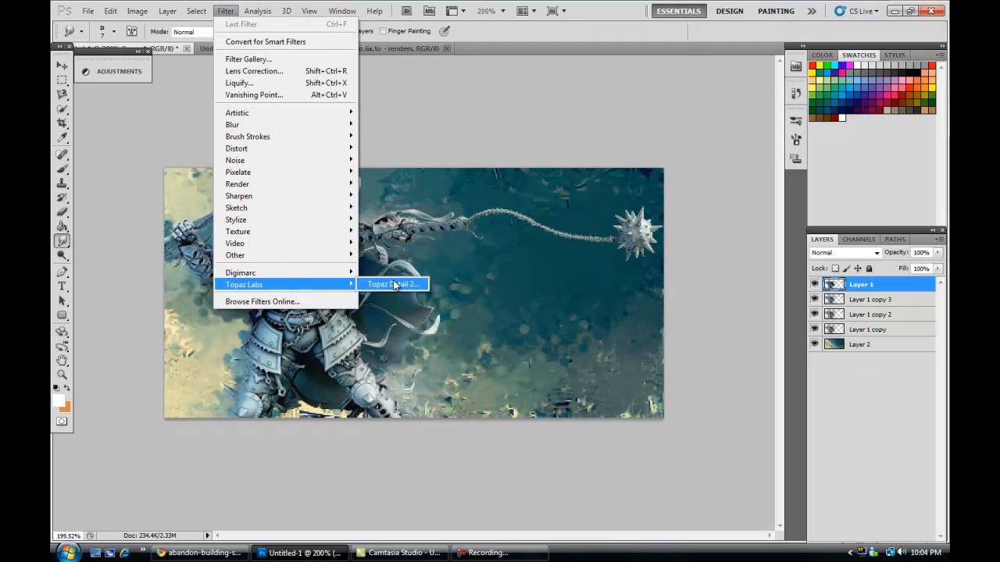
pyautogui.click(399, 282)
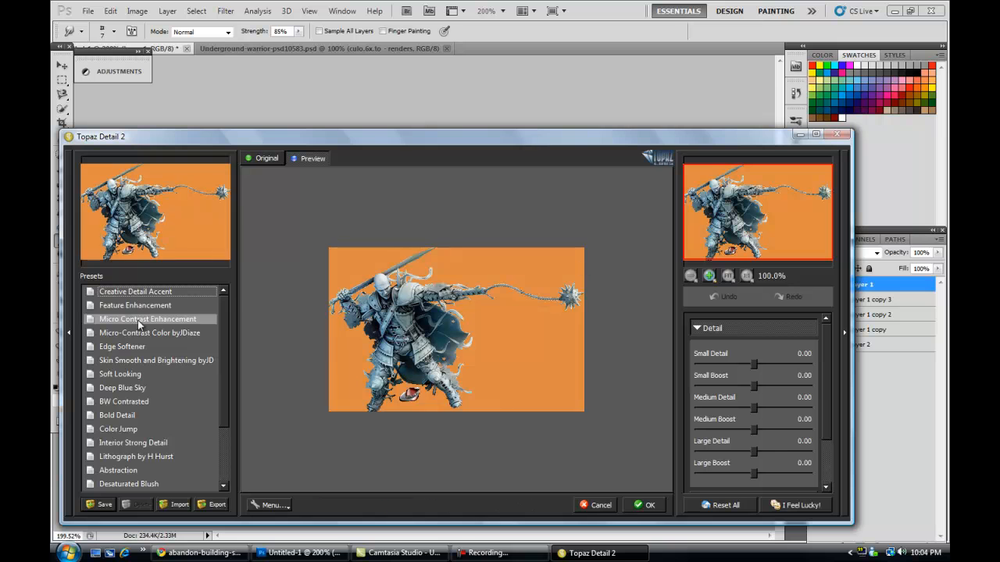
# Step: Preview detail presets on the warrior, including Feature Enhancement, Edge Softener, Soft Looking, Interior Strong Detail and Color Jump
pyautogui.click(133, 305)
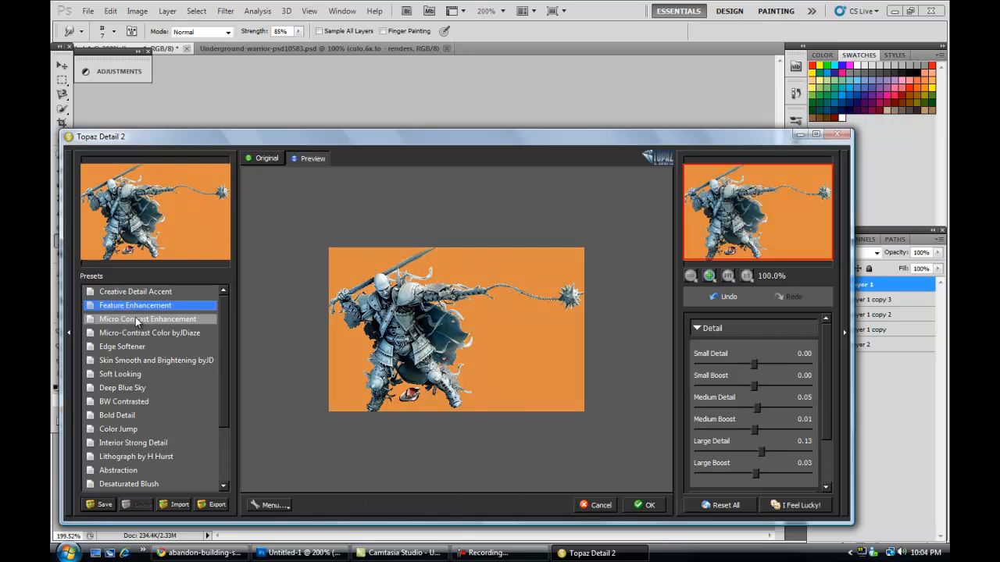
pyautogui.click(136, 319)
pyautogui.click(141, 332)
pyautogui.click(137, 345)
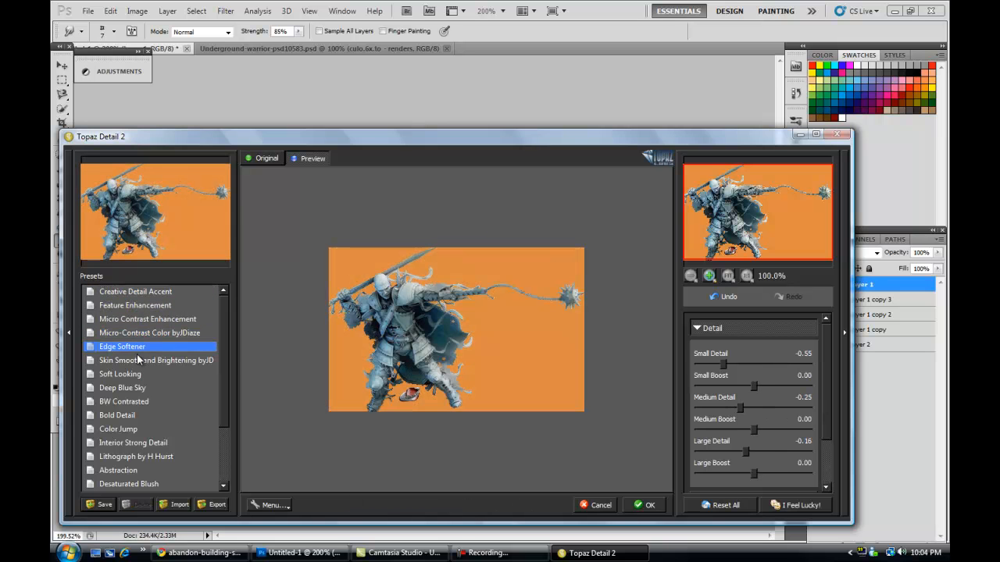
pyautogui.click(139, 362)
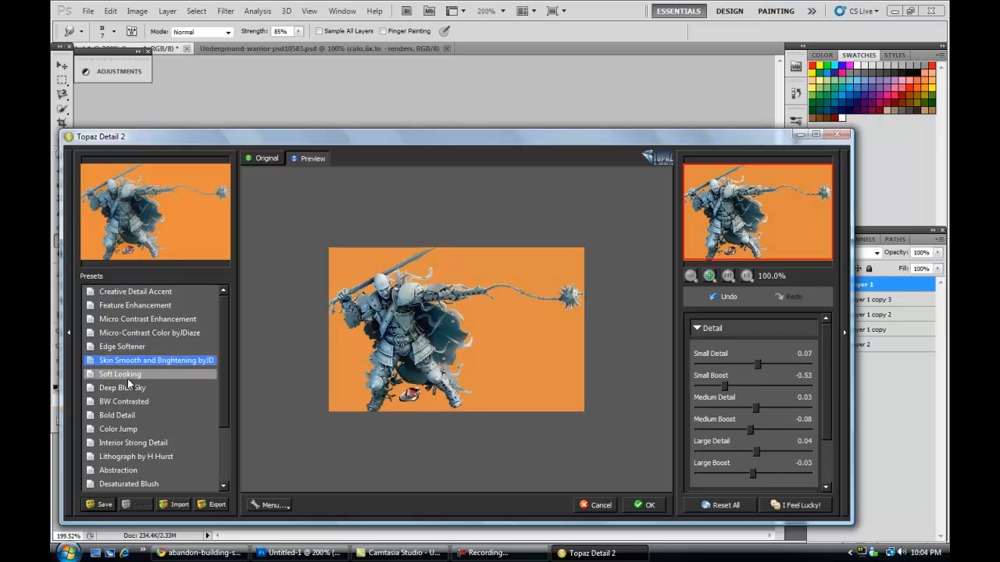
pyautogui.click(131, 375)
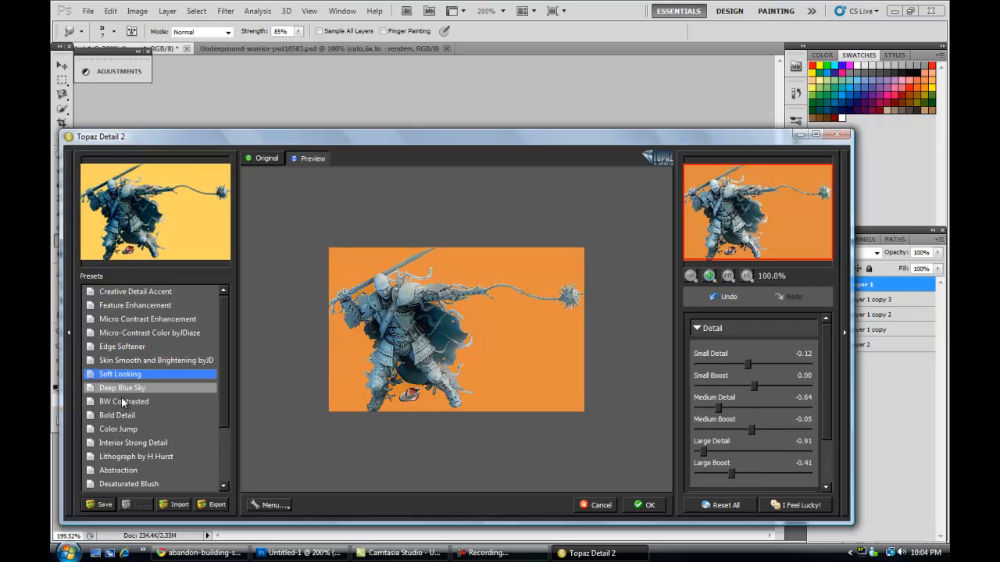
pyautogui.click(117, 402)
pyautogui.click(121, 443)
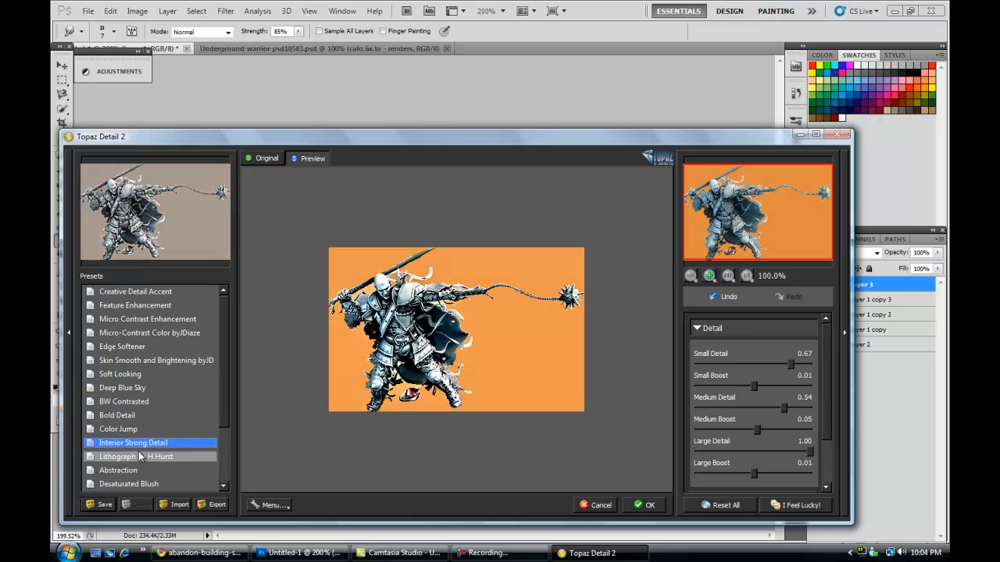
pyautogui.click(115, 430)
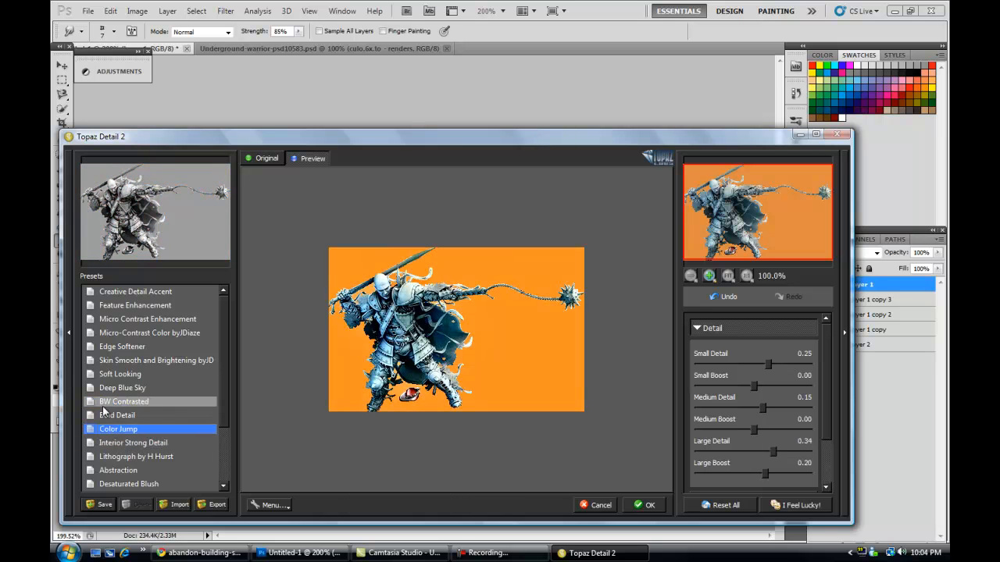
# Step: Try the Micro Contrast Enhancement preset with Small Detail set to 0.04
pyautogui.click(122, 320)
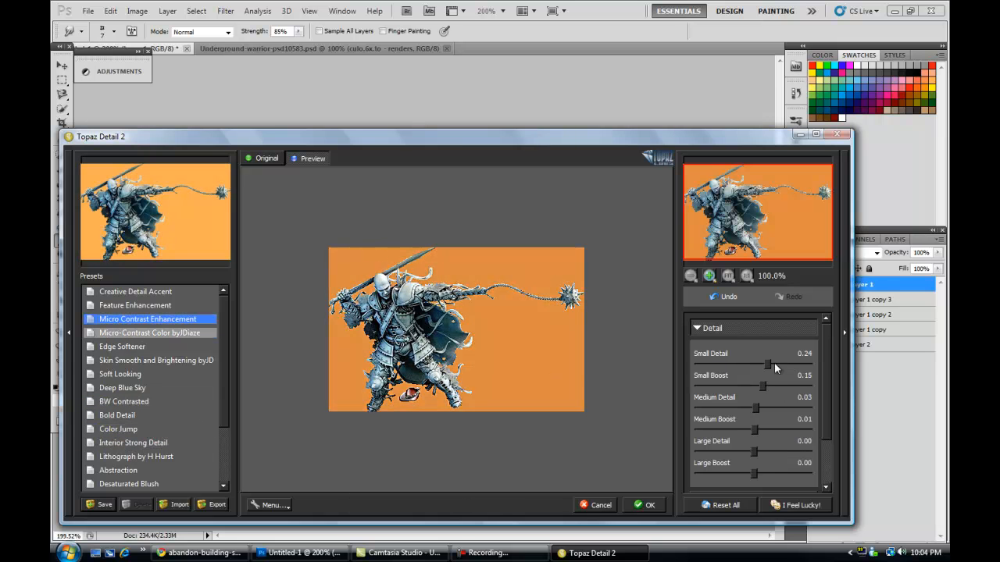
pyautogui.moveTo(735, 372); pyautogui.dragTo(719, 373)
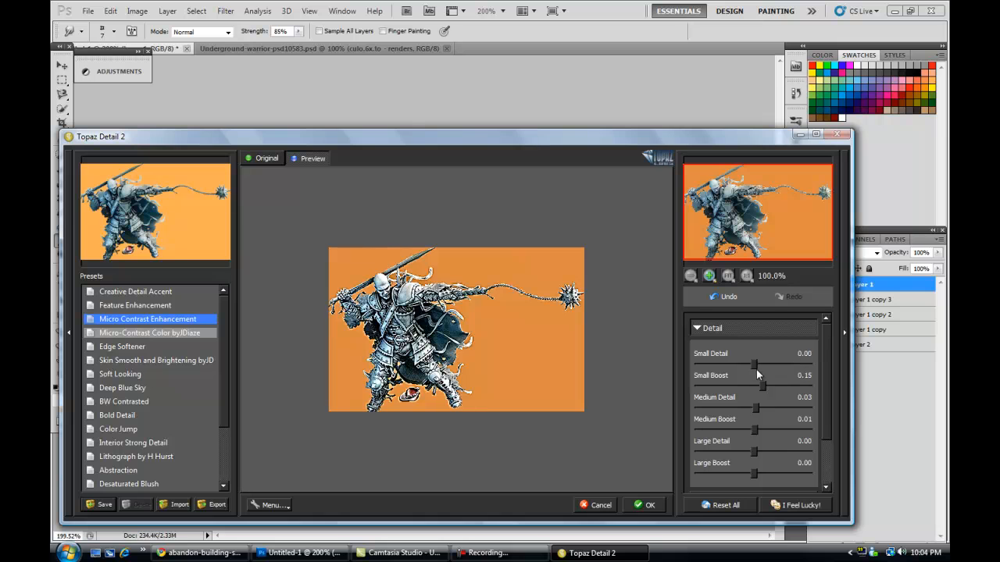
pyautogui.moveTo(759, 379); pyautogui.dragTo(759, 379)
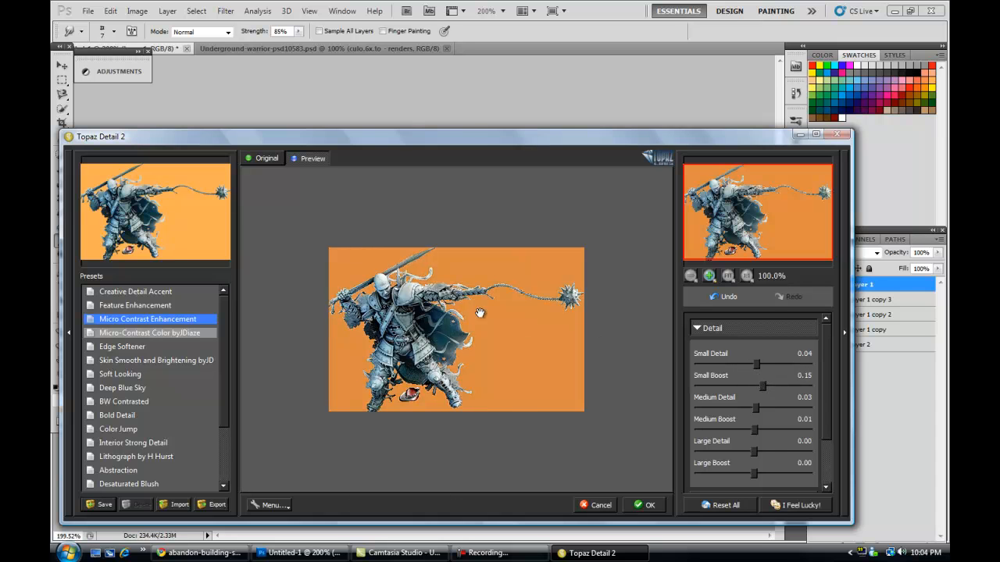
# Step: Apply the Edge Softener preset to Layer 1 with Small Detail at -0.17
pyautogui.click(123, 346)
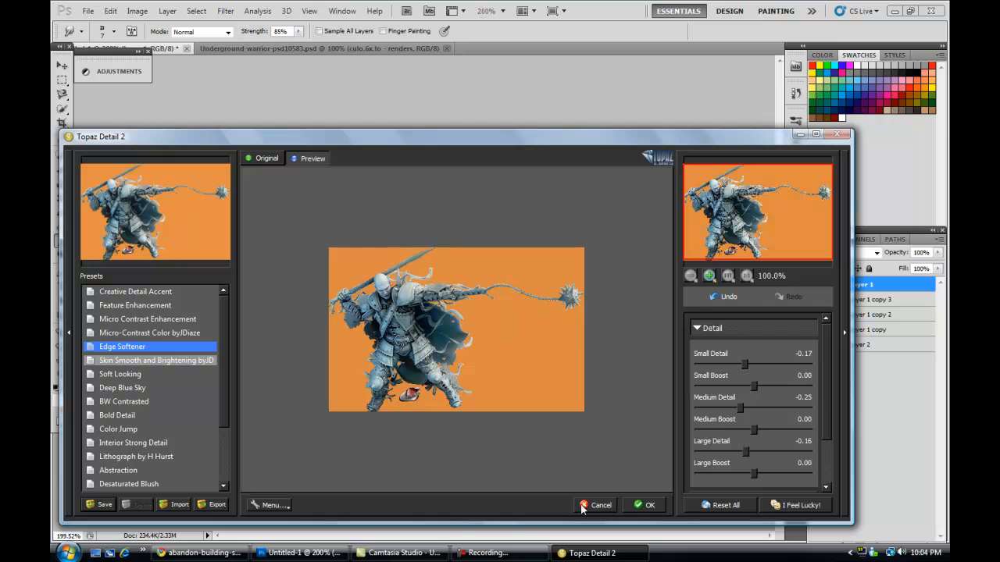
pyautogui.click(637, 506)
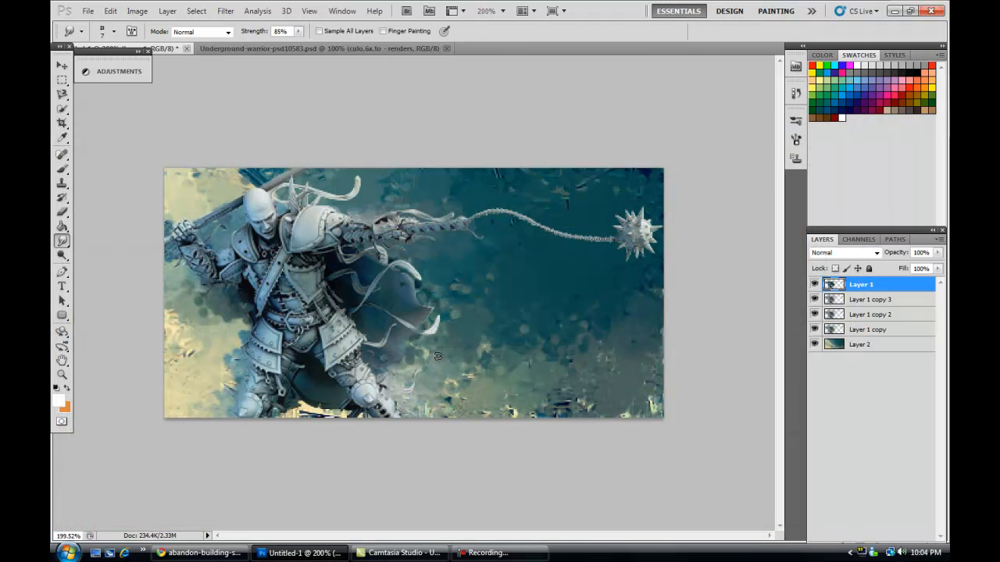
pyautogui.scroll(-4, 439, 361)
pyautogui.scroll(5, 548, 288)
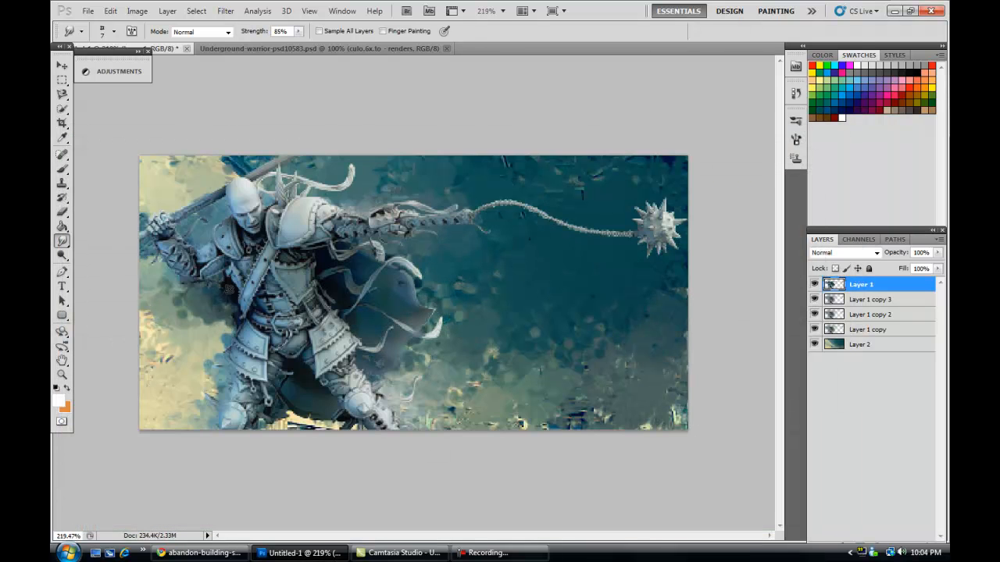
# Step: Add the text "DesignCrazy" in dark blue beside the warrior's cape, below his outstretched arm
pyautogui.click(63, 287)
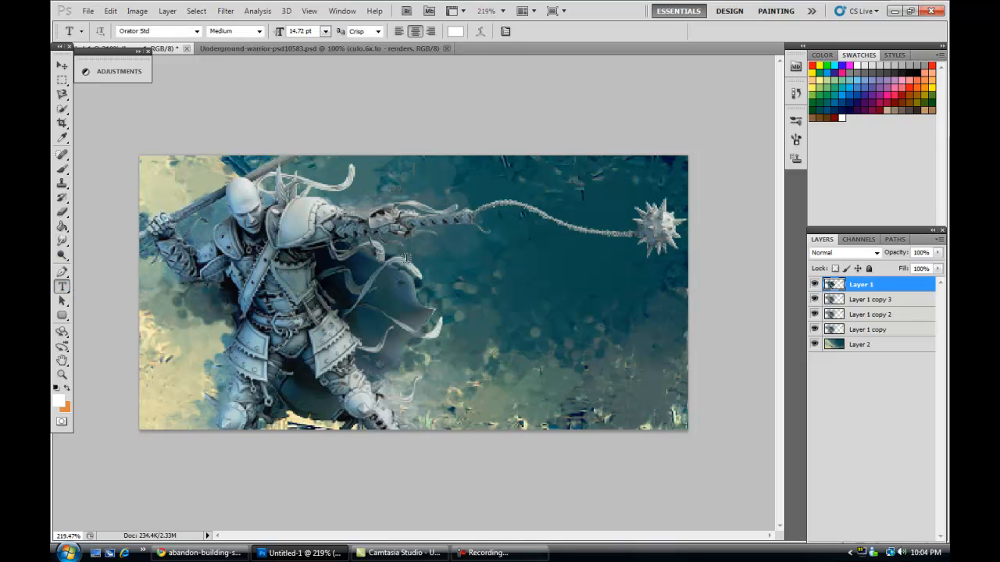
pyautogui.click(420, 268)
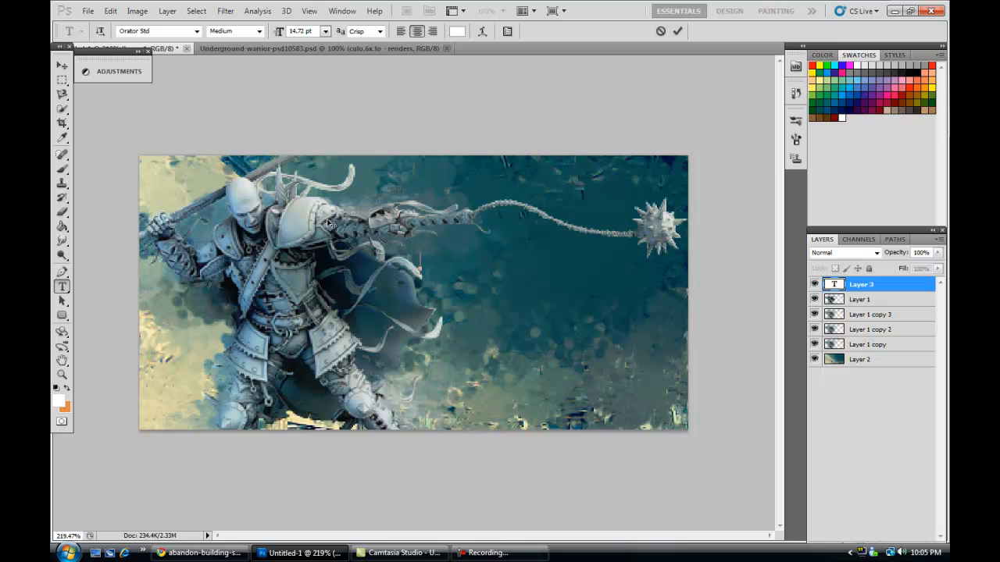
pyautogui.click(845, 97)
pyautogui.write('DESIGNCRA')
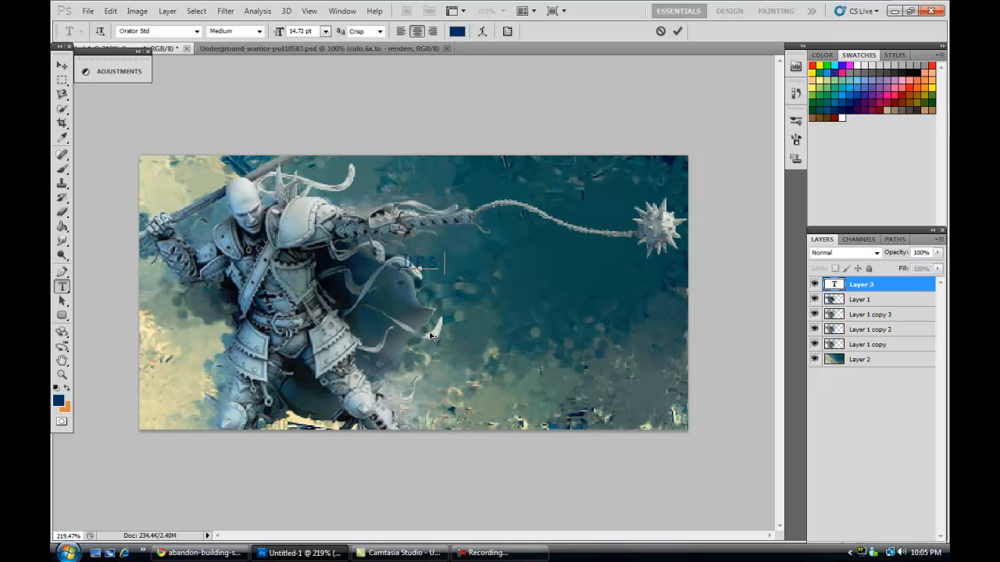
pyautogui.write('ZY')
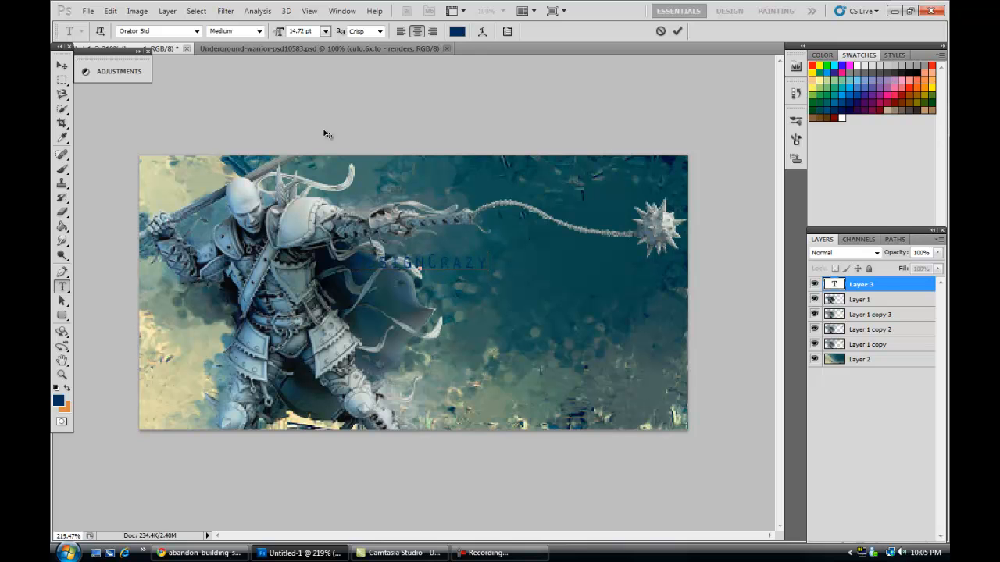
# Step: Shift the DesignCrazy text to the right and scale it down proportionally to 79.18%
pyautogui.click(62, 64)
pyautogui.hotkey('ctrl', 't')
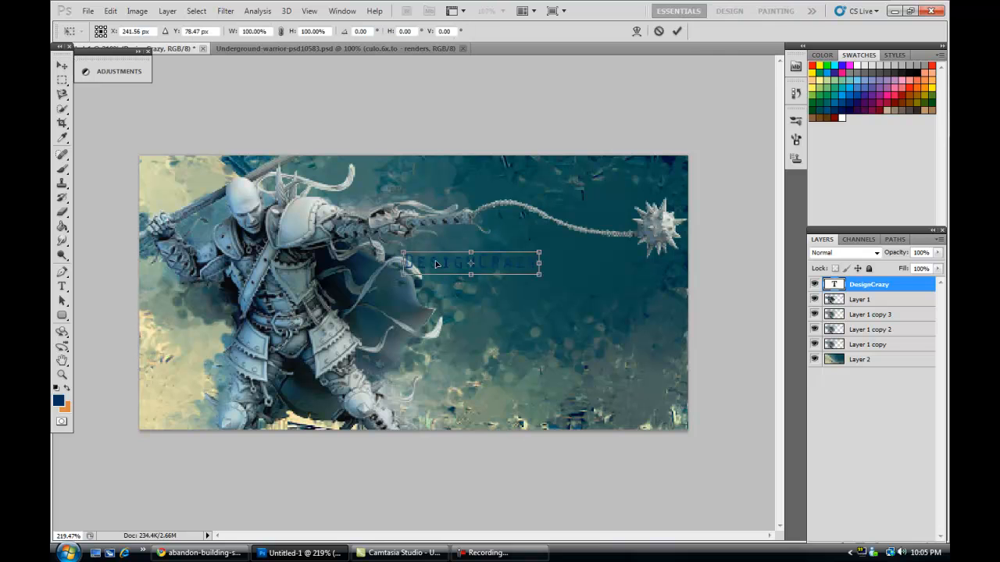
pyautogui.moveTo(402, 251); pyautogui.dragTo(430, 258)
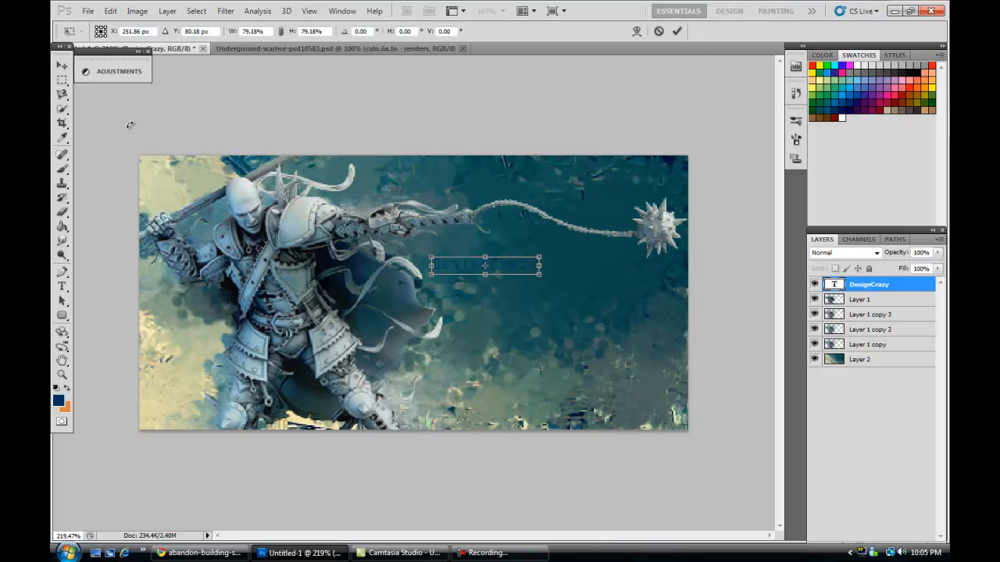
pyautogui.click(62, 65)
pyautogui.click(435, 212)
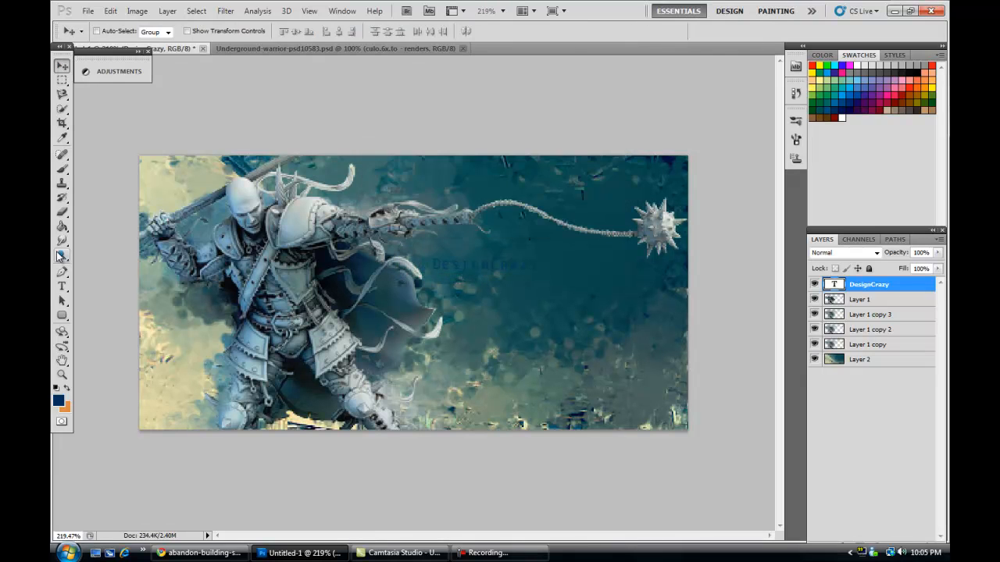
# Step: Change the font of the DesignCrazy text to a decorative one with a boxed initial D
pyautogui.click(63, 287)
pyautogui.moveTo(438, 264); pyautogui.dragTo(539, 266)
pyautogui.click(196, 32)
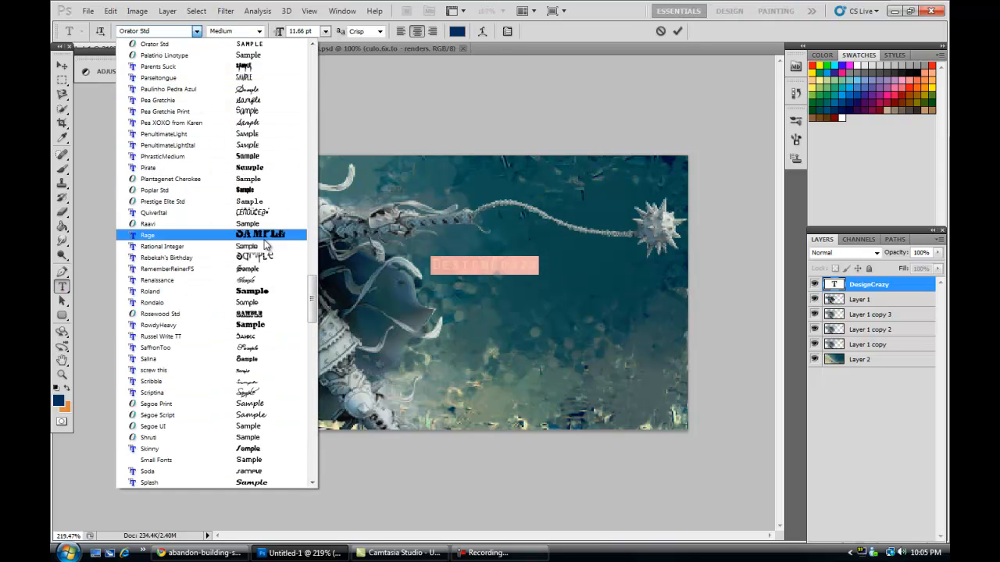
pyautogui.moveTo(317, 278); pyautogui.dragTo(325, 143)
pyautogui.click(296, 353)
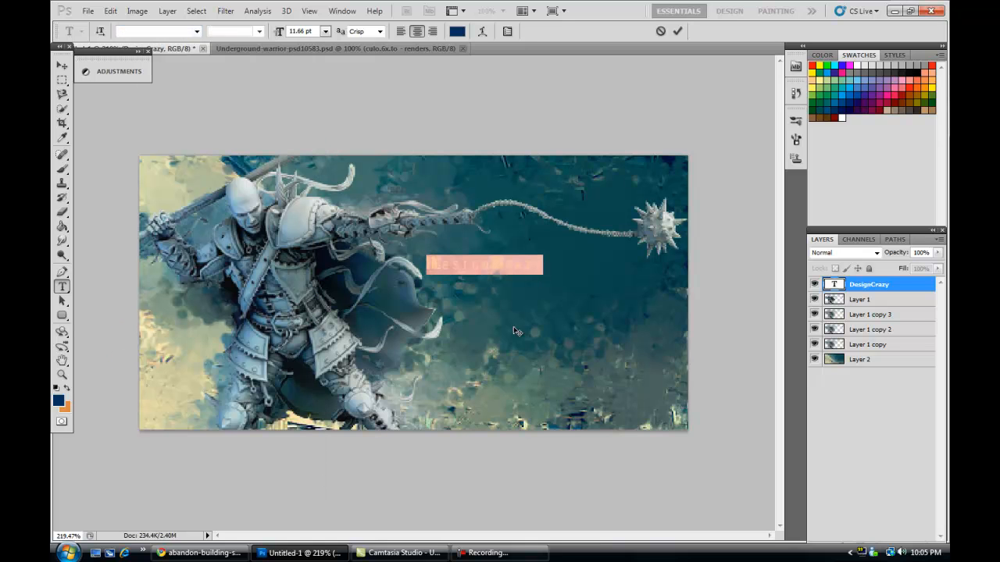
pyautogui.click(62, 66)
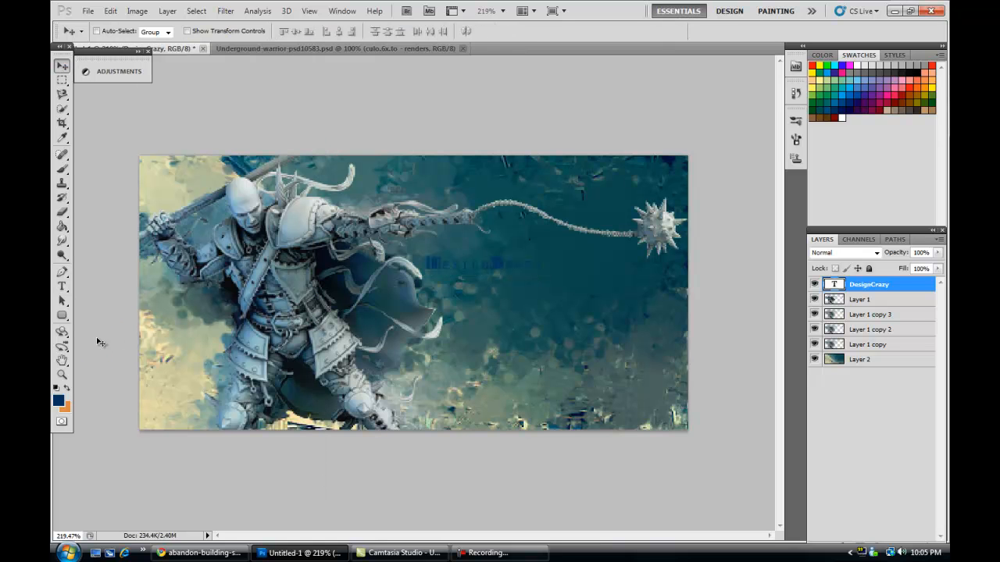
# Step: Replace the letters after the decorative D with "esigncrazy" in Trajan Pro Regular
pyautogui.click(62, 286)
pyautogui.moveTo(545, 266); pyautogui.dragTo(443, 266)
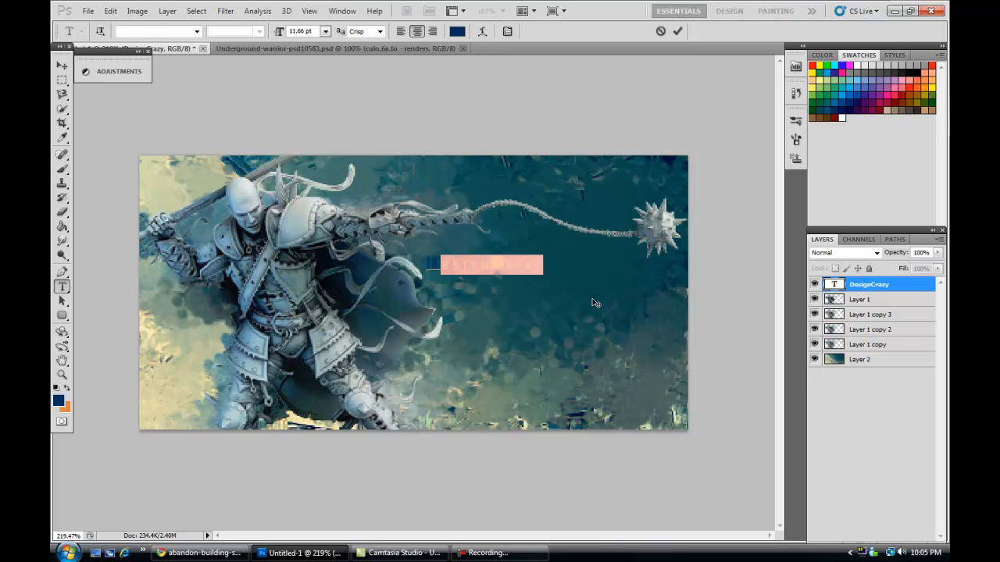
pyautogui.press('BackSpace')
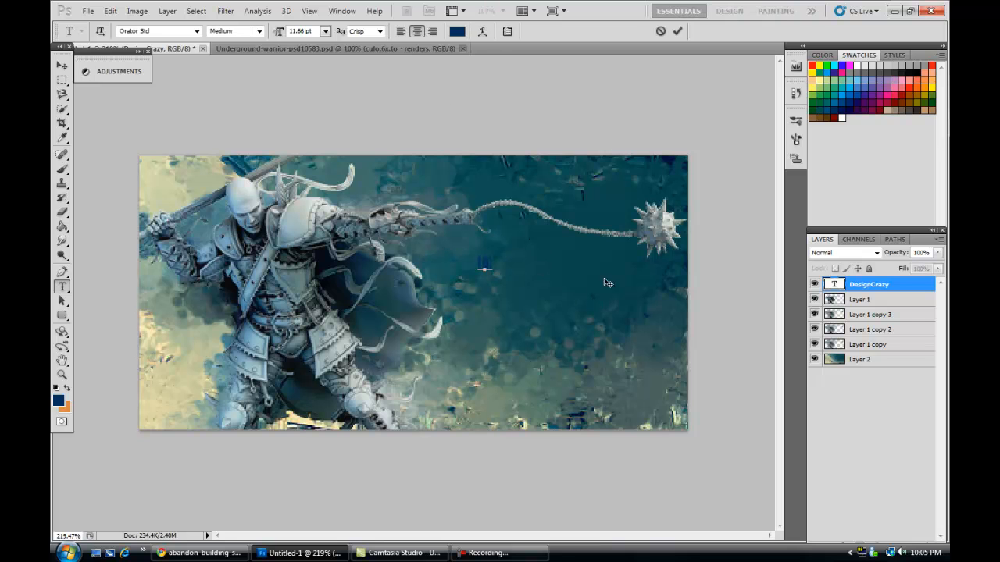
pyautogui.click(196, 31)
pyautogui.scroll(4, 273, 138)
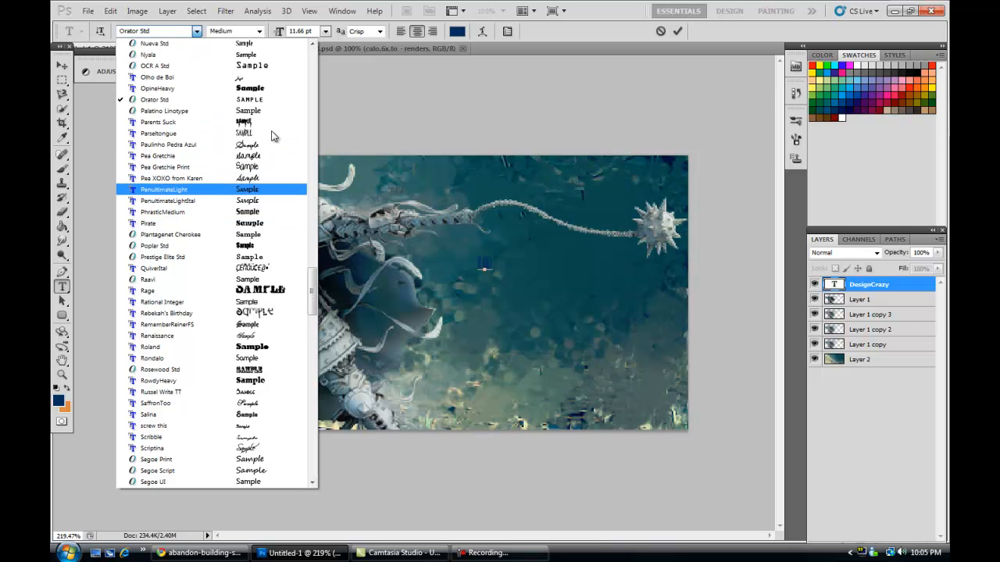
pyautogui.scroll(-5, 270, 167)
pyautogui.scroll(-15, 273, 231)
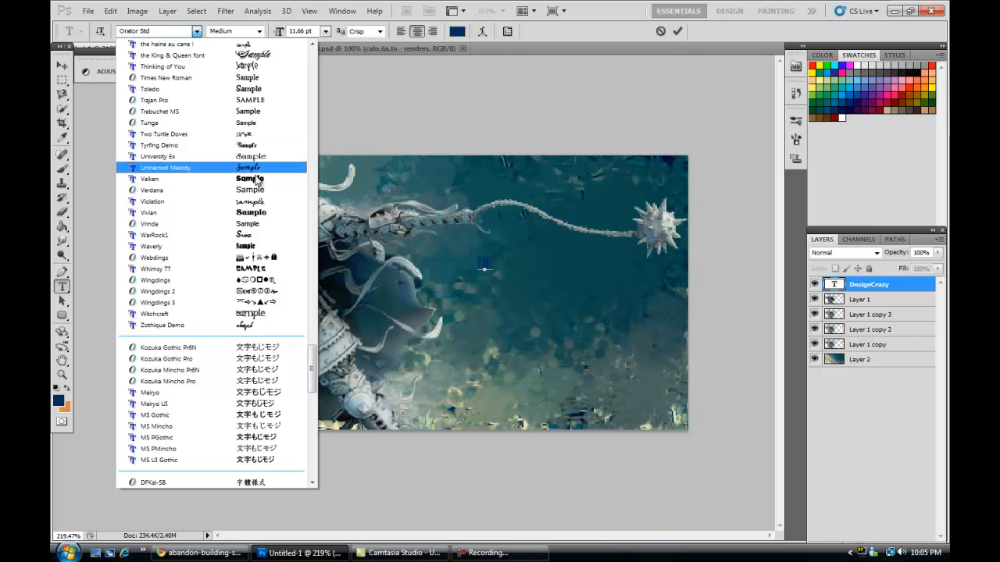
pyautogui.click(224, 101)
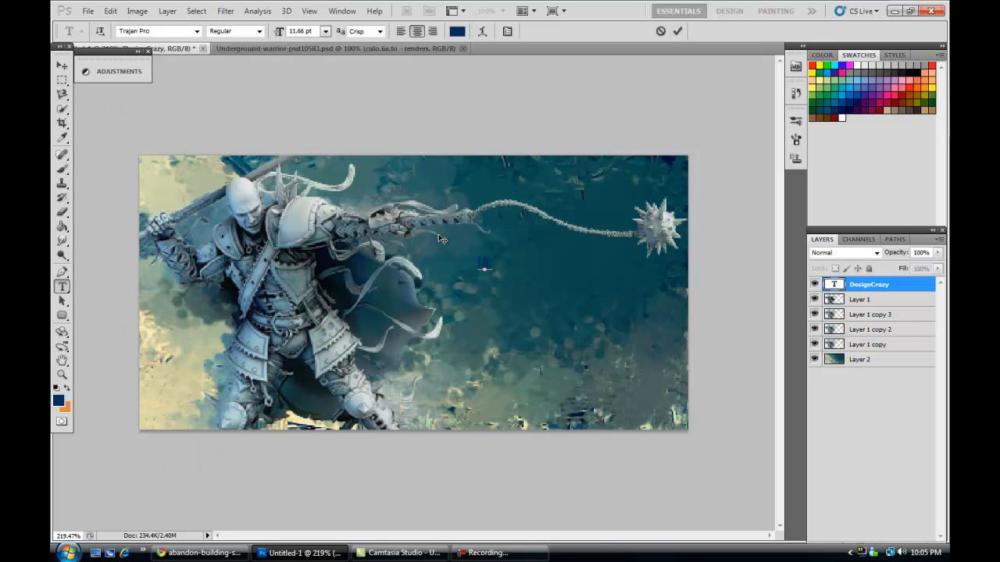
pyautogui.write('ignCraz')
# Step: Scale the Designcrazy text up to 160.06% and move it slightly left, next to the cape
pyautogui.click(63, 66)
pyautogui.hotkey('ctrl', 't')
pyautogui.moveTo(543, 254); pyautogui.dragTo(613, 234)
pyautogui.click(67, 65)
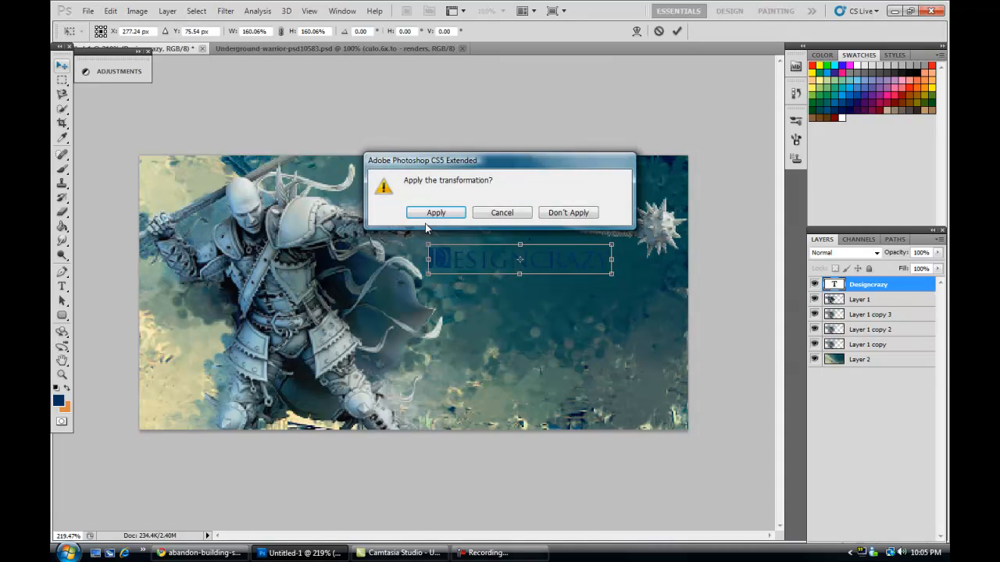
pyautogui.click(435, 211)
pyautogui.moveTo(483, 269); pyautogui.dragTo(478, 271)
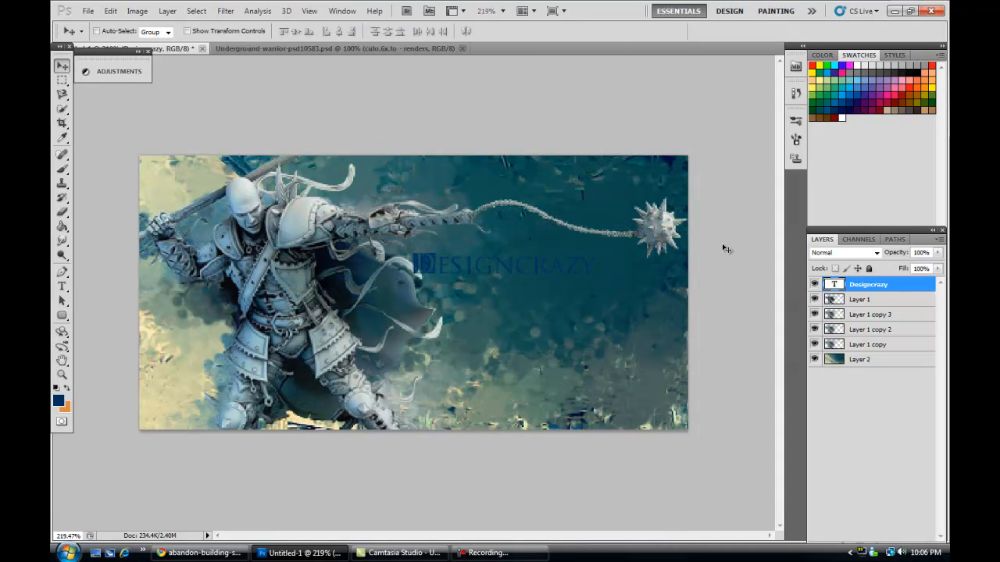
# Step: Add an outer glow in dark blue to the Designcrazy text layer
pyautogui.rightClick(868, 285)
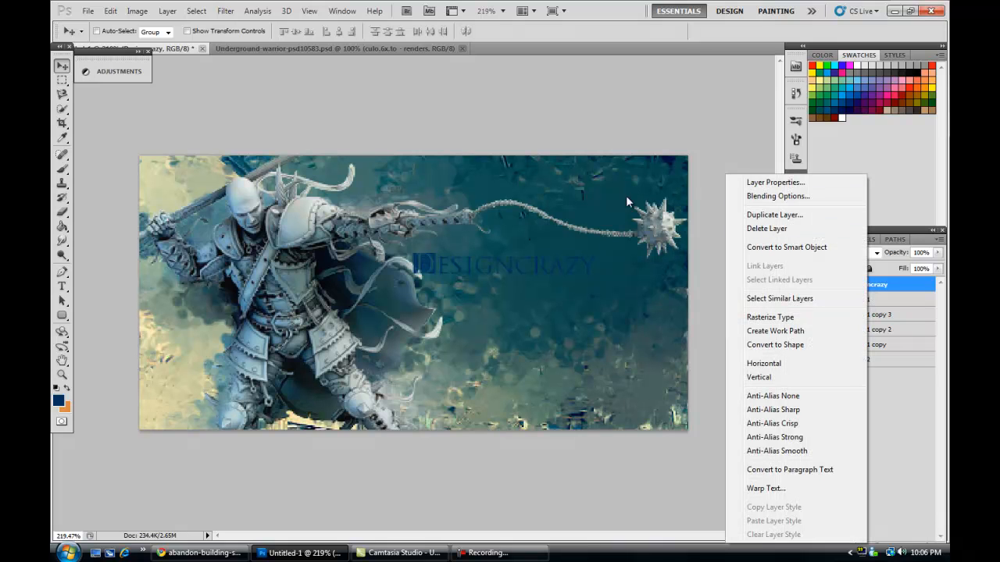
pyautogui.click(767, 200)
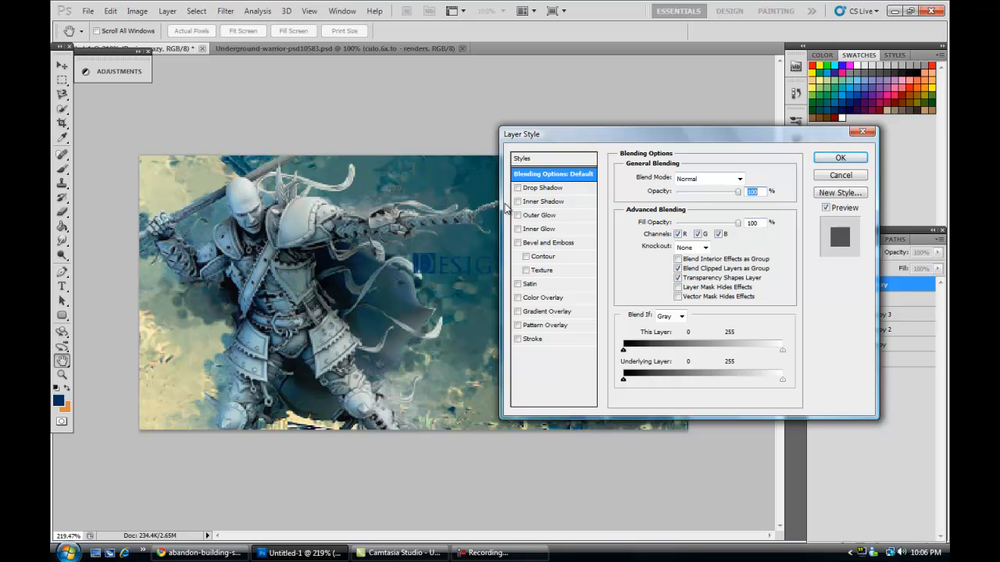
pyautogui.click(553, 227)
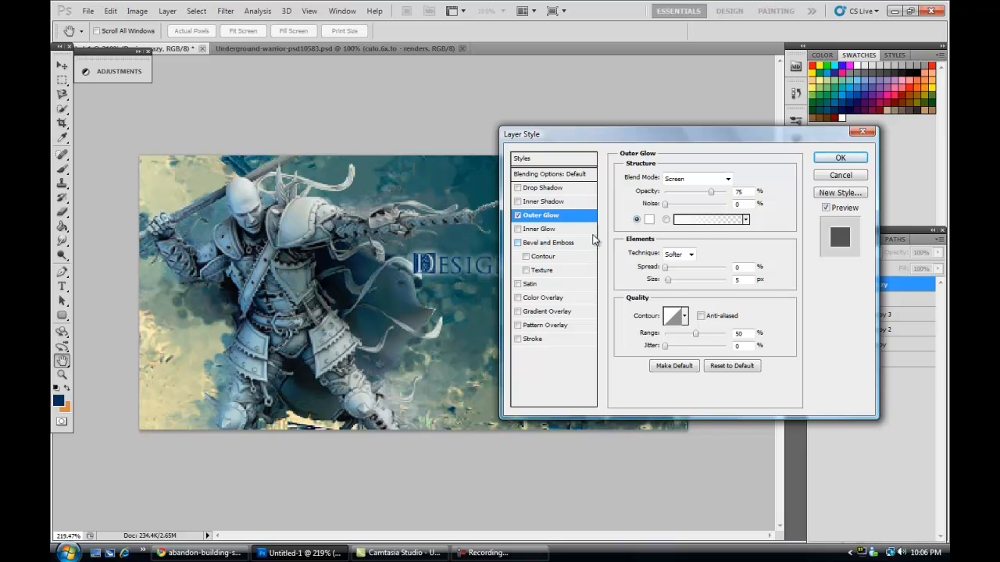
pyautogui.click(648, 220)
pyautogui.moveTo(822, 292); pyautogui.dragTo(826, 258)
pyautogui.click(759, 259)
pyautogui.moveTo(759, 258); pyautogui.dragTo(767, 264)
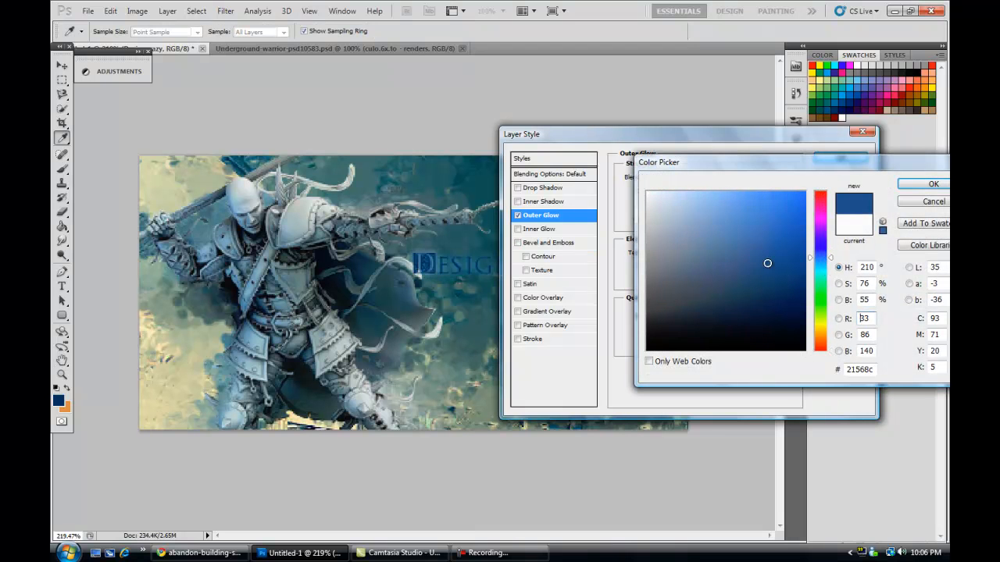
pyautogui.click(933, 184)
# Step: Set the blue outer glow's size to 250 px and its spread to about 39%, and apply the layer style
pyautogui.moveTo(665, 267); pyautogui.dragTo(735, 287)
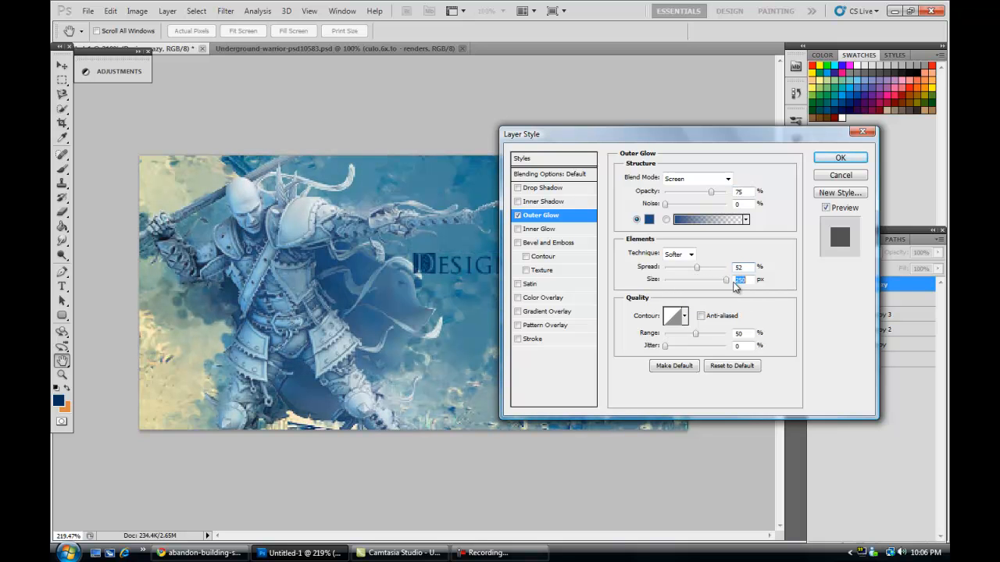
pyautogui.moveTo(798, 134); pyautogui.dragTo(859, 94)
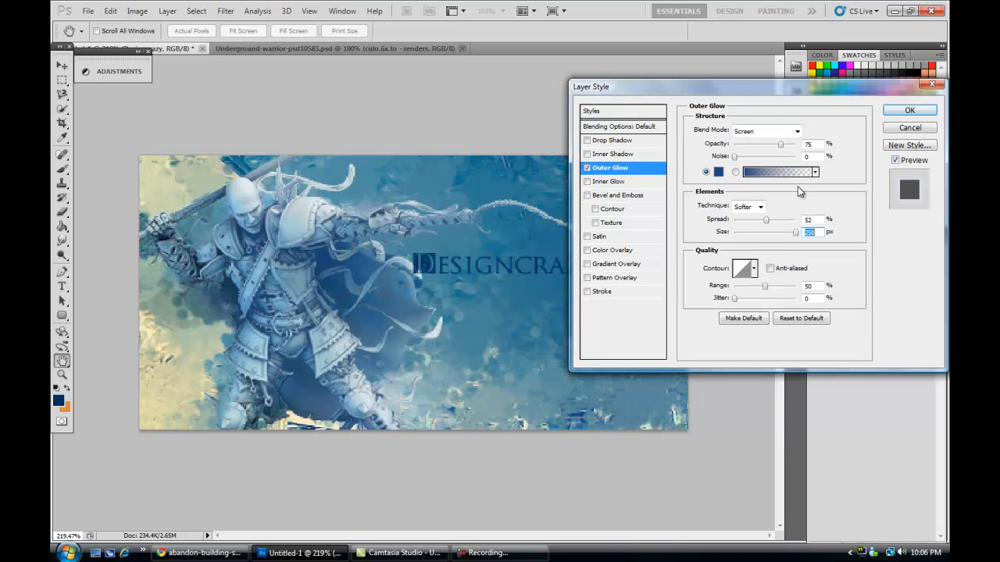
pyautogui.moveTo(768, 225)
pyautogui.mouseDown()
pyautogui.moveTo(748, 225)
pyautogui.moveTo(762, 227)
pyautogui.mouseUp()
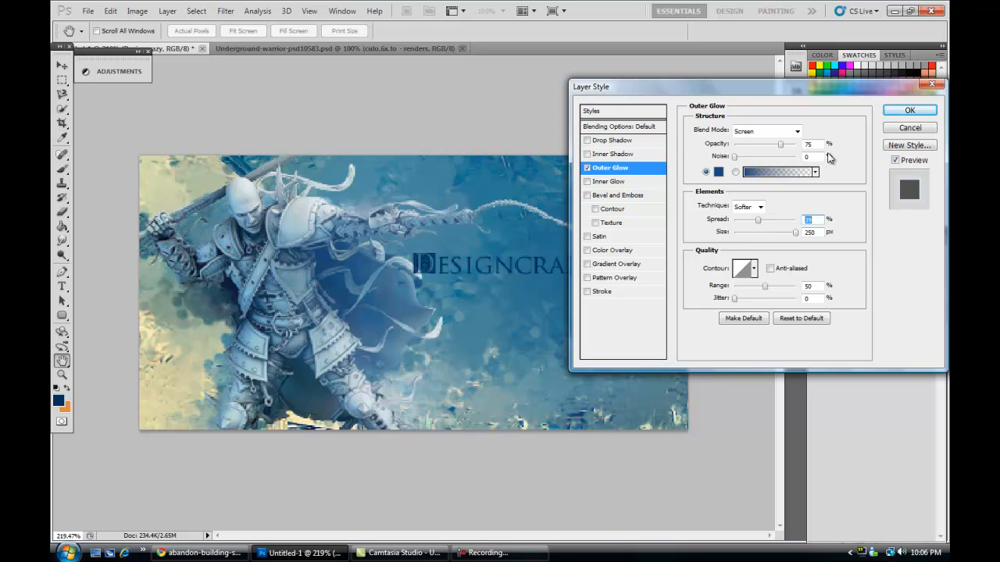
pyautogui.click(903, 112)
# Step: Duplicate the Designcrazy text layer under the default copy name
pyautogui.rightClick(861, 284)
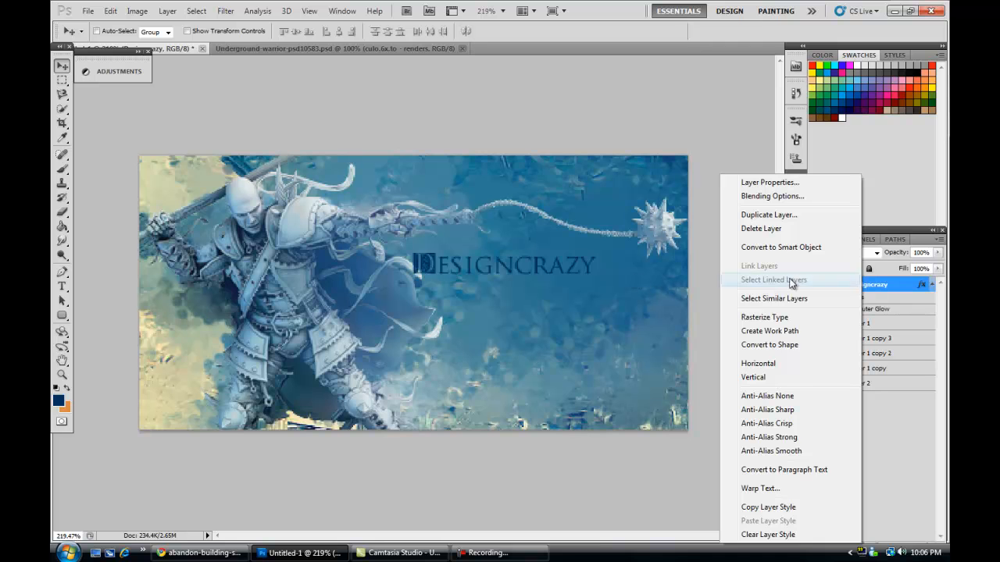
pyautogui.click(768, 215)
pyautogui.click(608, 167)
# Step: Change the duplicated text's outer glow to near-white #eef1f3, with 6% spread and 9 px size
pyautogui.rightClick(867, 287)
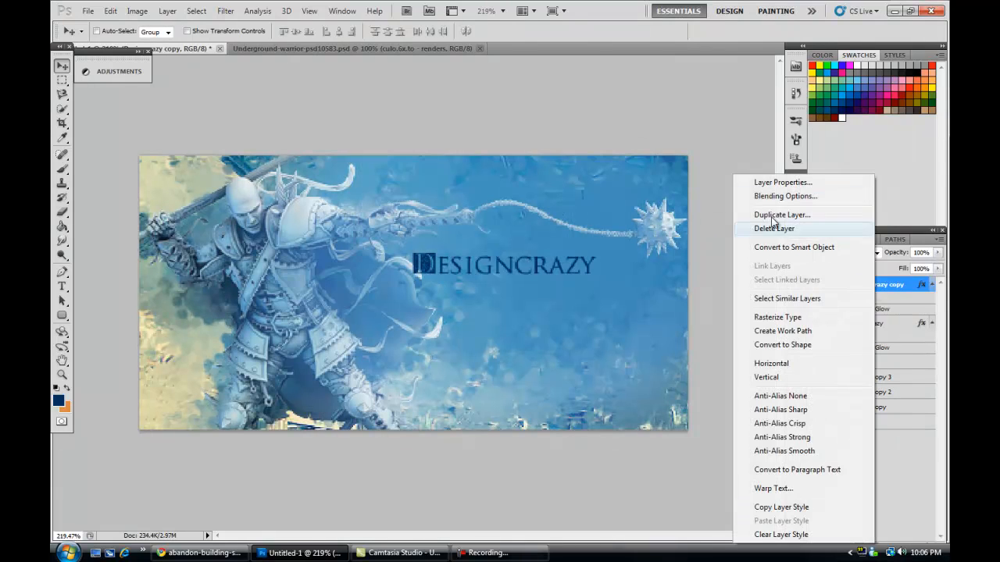
pyautogui.click(788, 198)
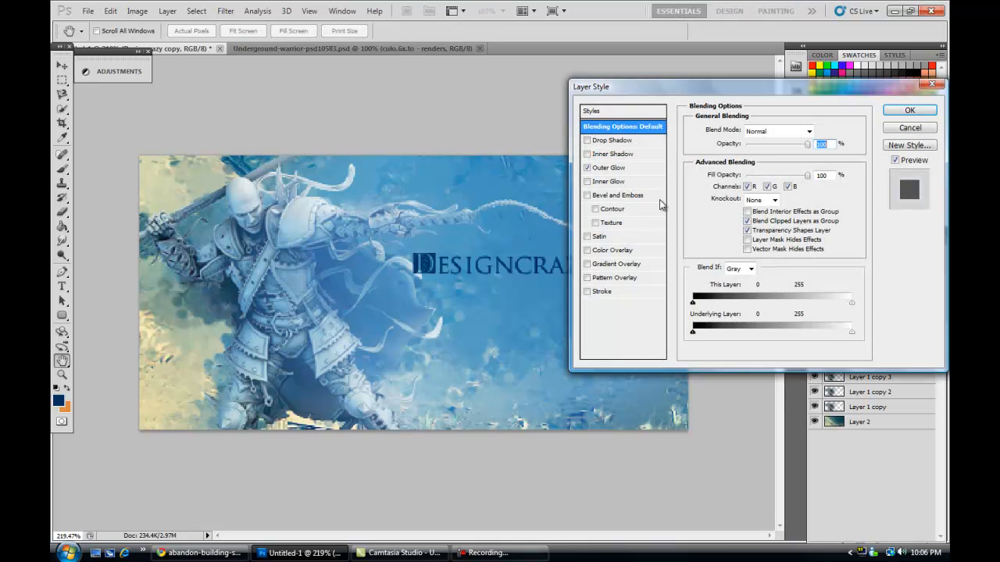
pyautogui.click(608, 167)
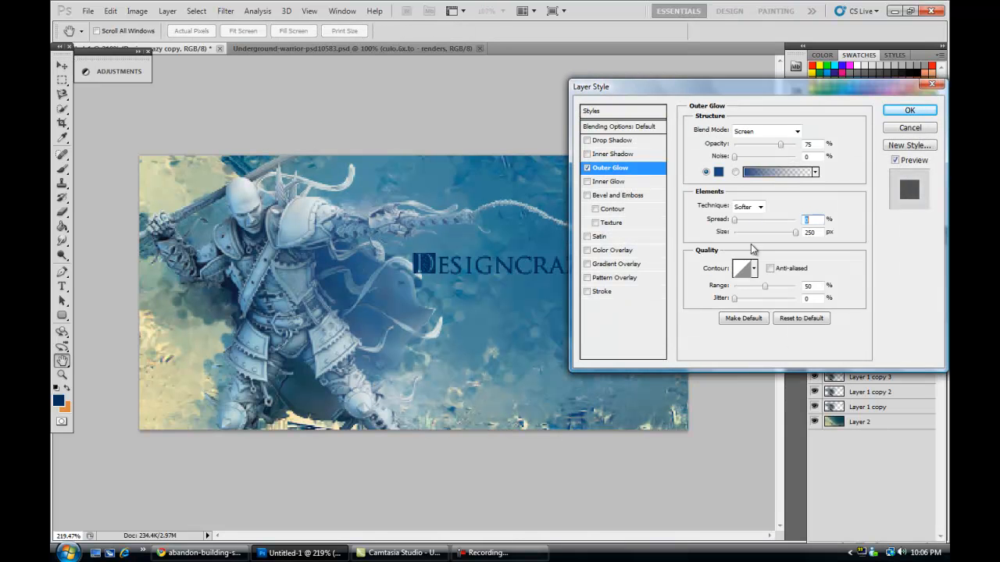
pyautogui.moveTo(795, 232); pyautogui.dragTo(740, 226)
pyautogui.click(735, 233)
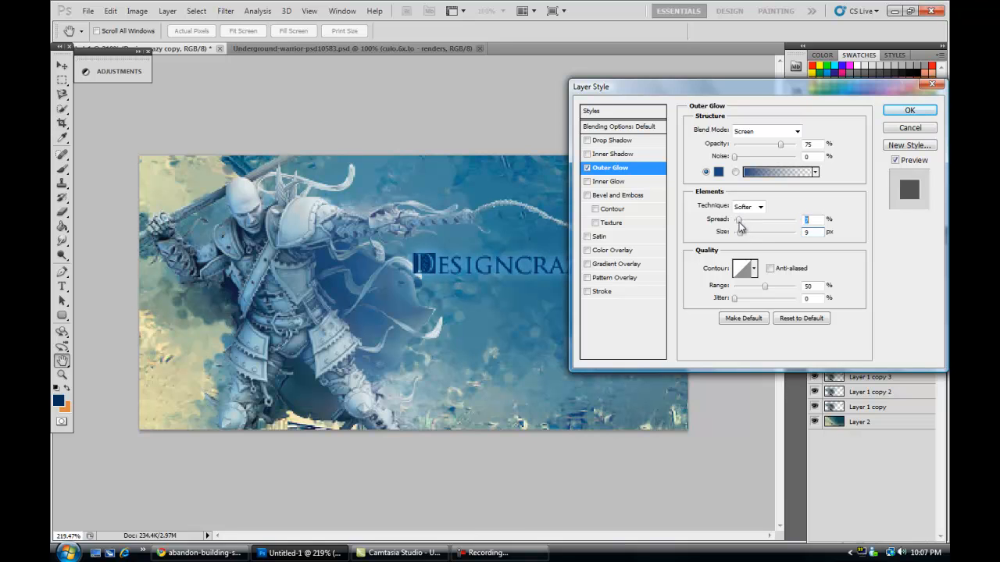
pyautogui.click(718, 172)
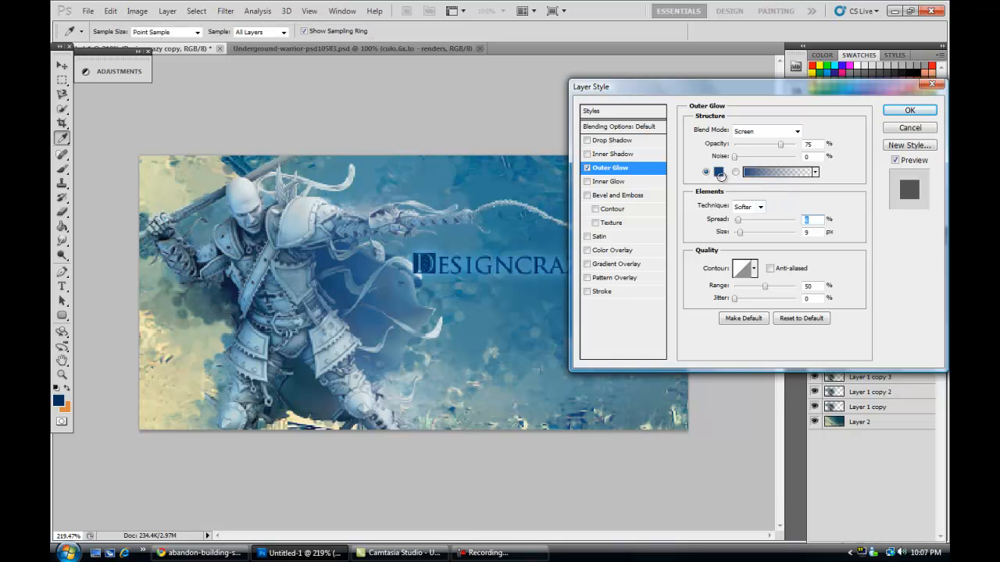
pyautogui.click(650, 198)
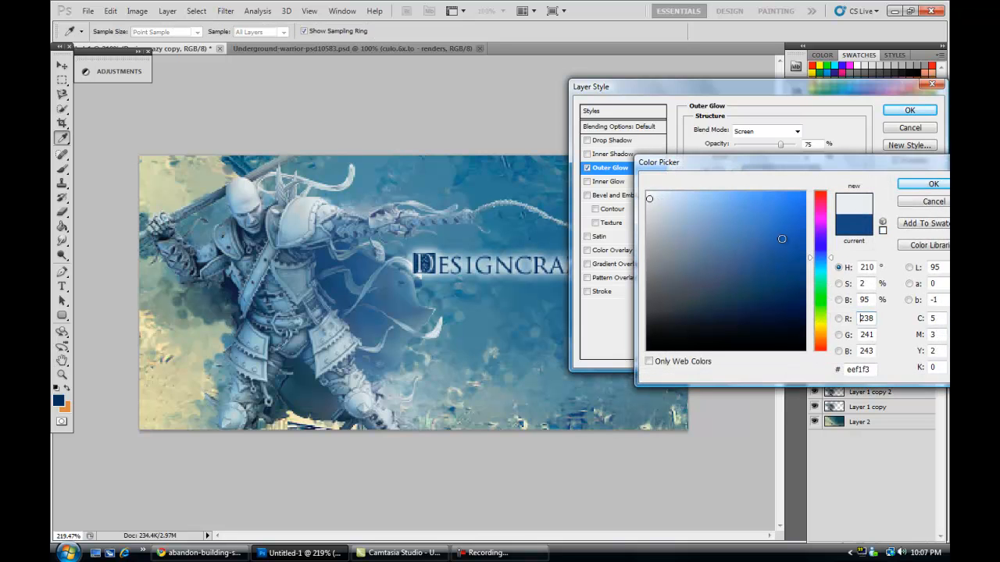
pyautogui.click(934, 184)
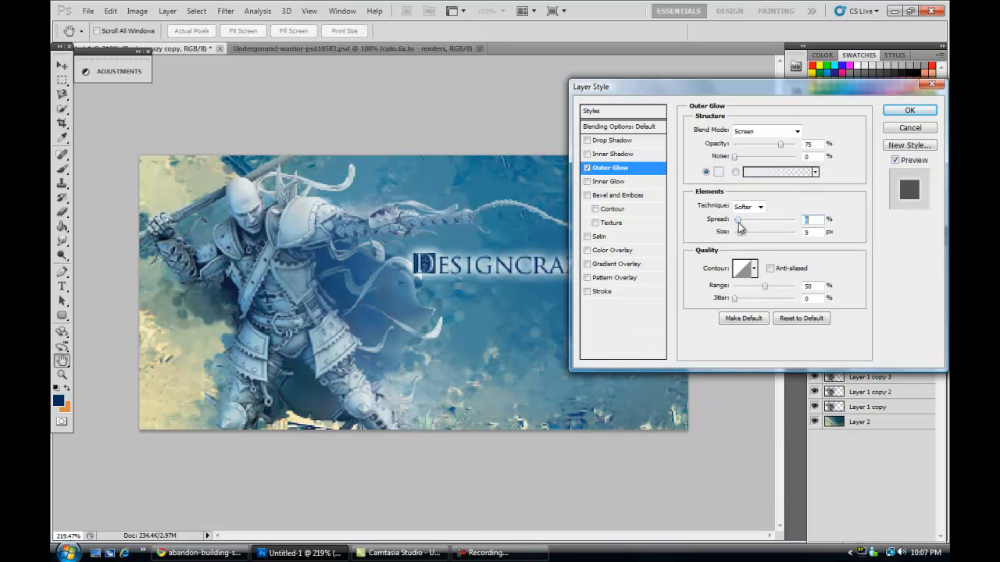
# Step: Adjust the near-white outer glow to 9% spread, reduce its size to about 6 px, and apply it
pyautogui.moveTo(745, 238); pyautogui.dragTo(738, 232)
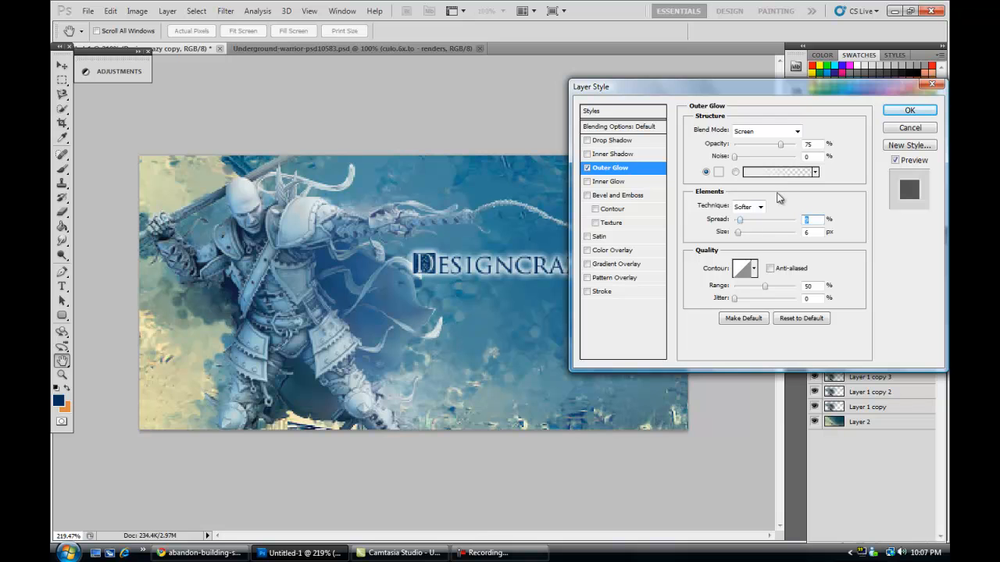
pyautogui.write('9')
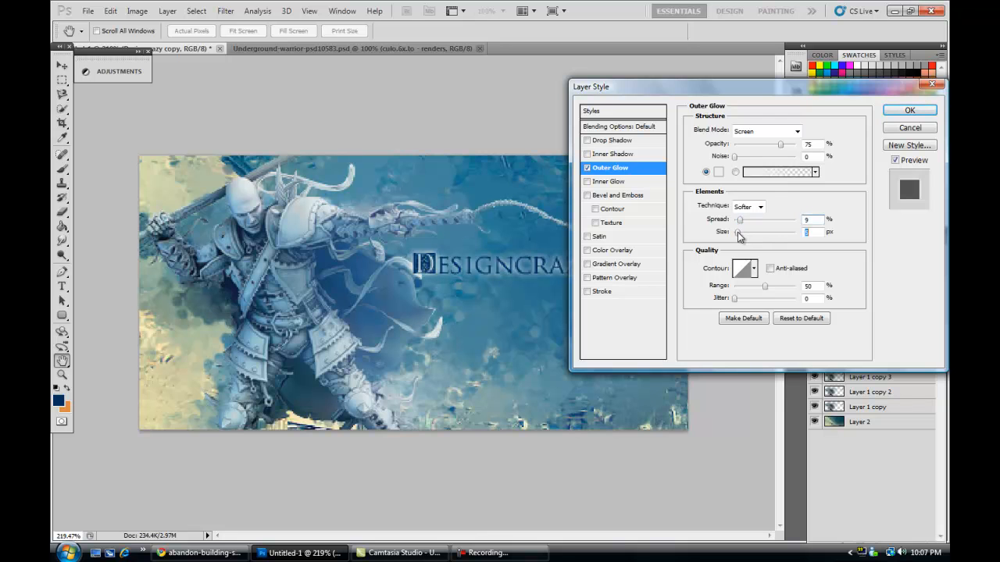
pyautogui.press('Tab')
pyautogui.press('Return')
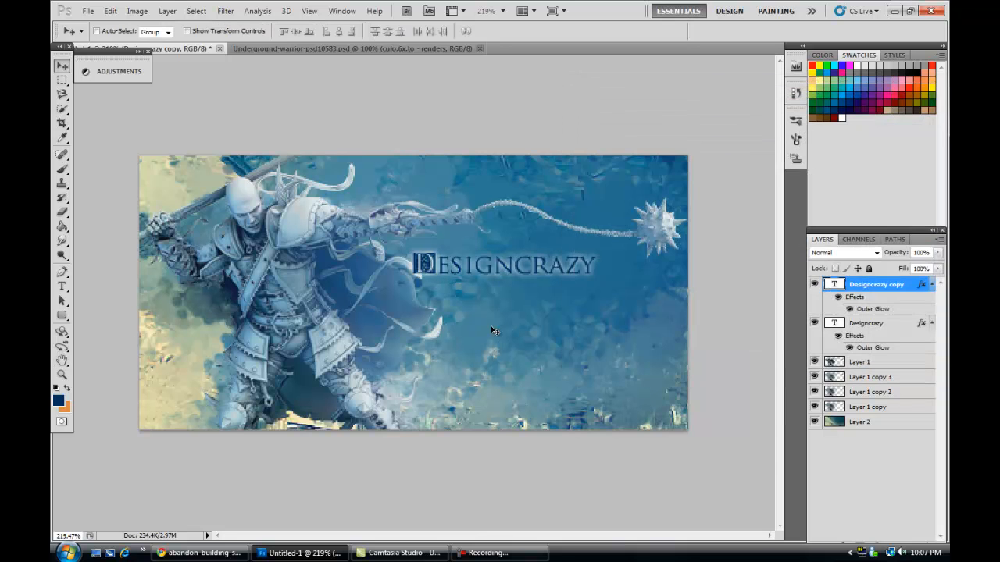
# Step: Rasterize the original Designcrazy text layer so the Eraser tool can be used on it
pyautogui.scroll(-3, 487, 334)
pyautogui.scroll(-3, 481, 336)
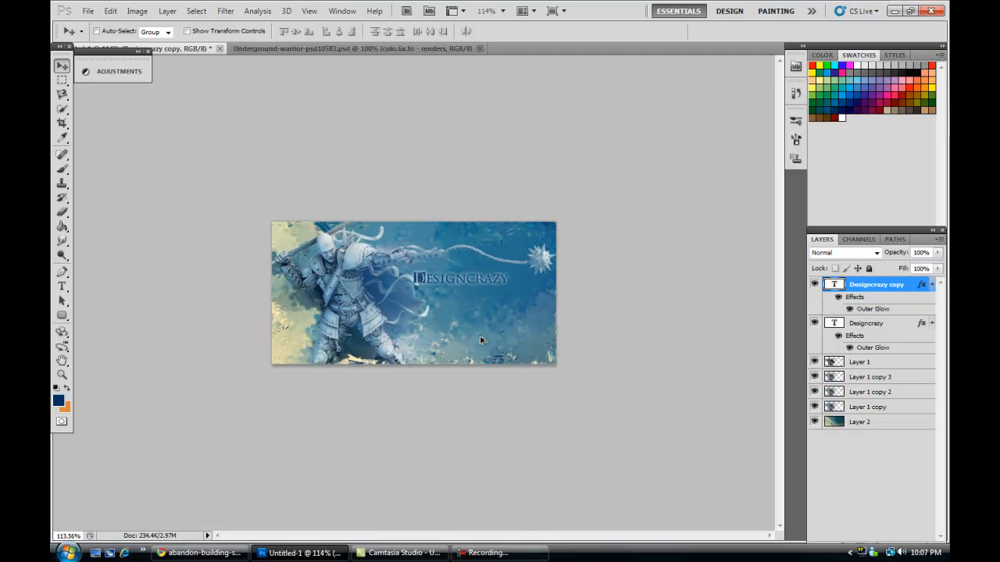
pyautogui.scroll(7, 392, 307)
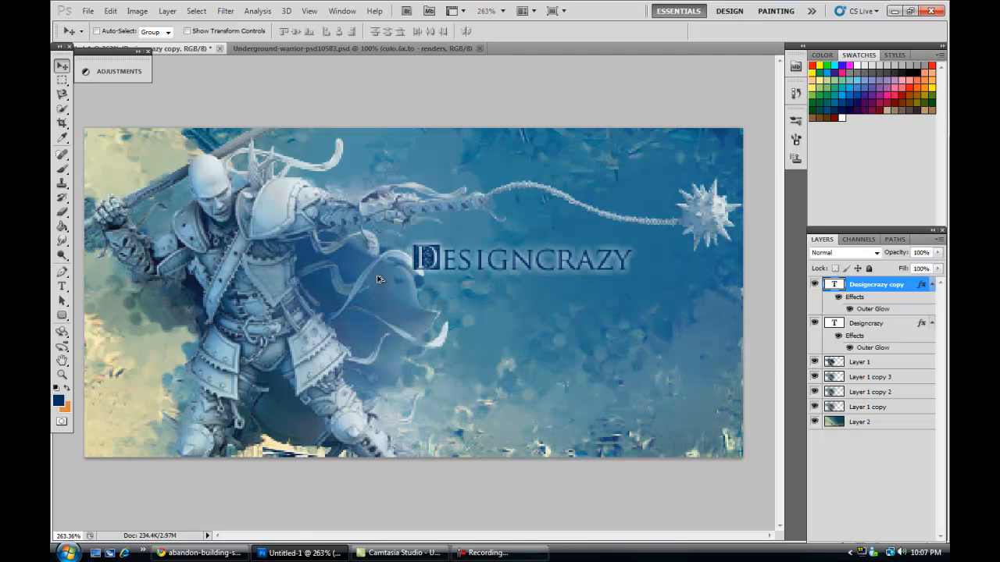
pyautogui.click(62, 212)
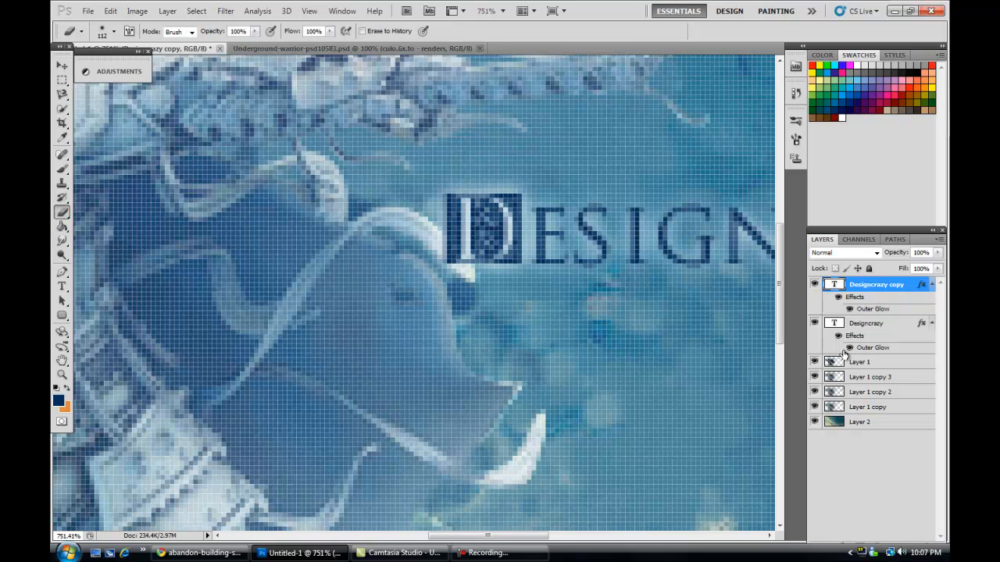
pyautogui.click(871, 322)
pyautogui.click(514, 281)
pyautogui.click(451, 223)
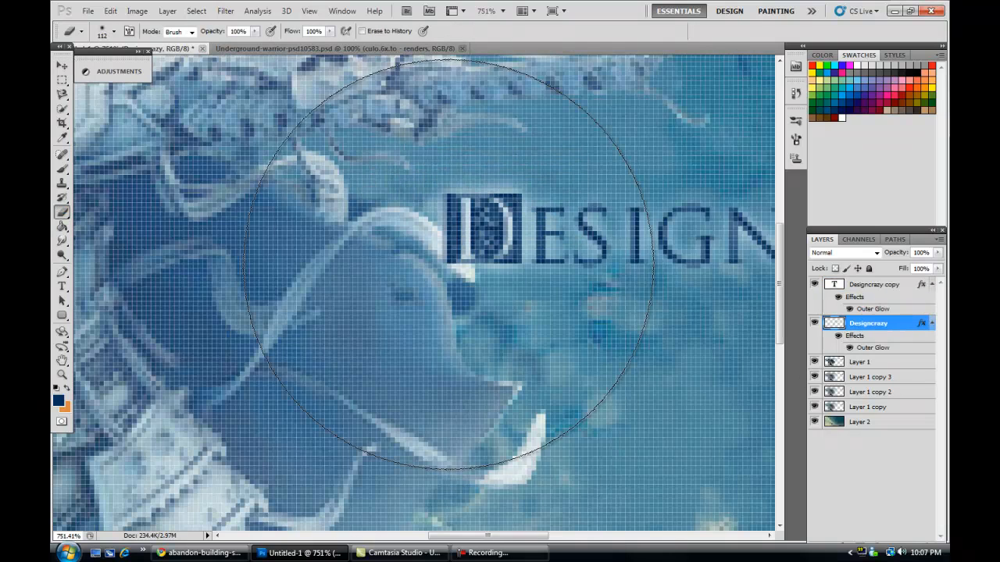
# Step: Using a hard round 16 px eraser, remove the part of the boxed D covering the cape ribbon on the Designcrazy layer
pyautogui.click(115, 34)
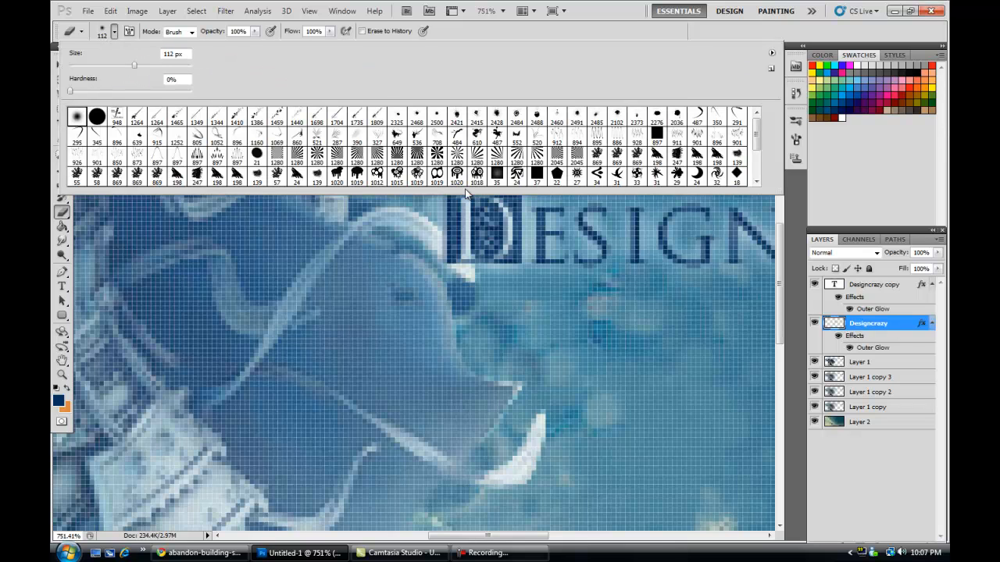
pyautogui.click(97, 117)
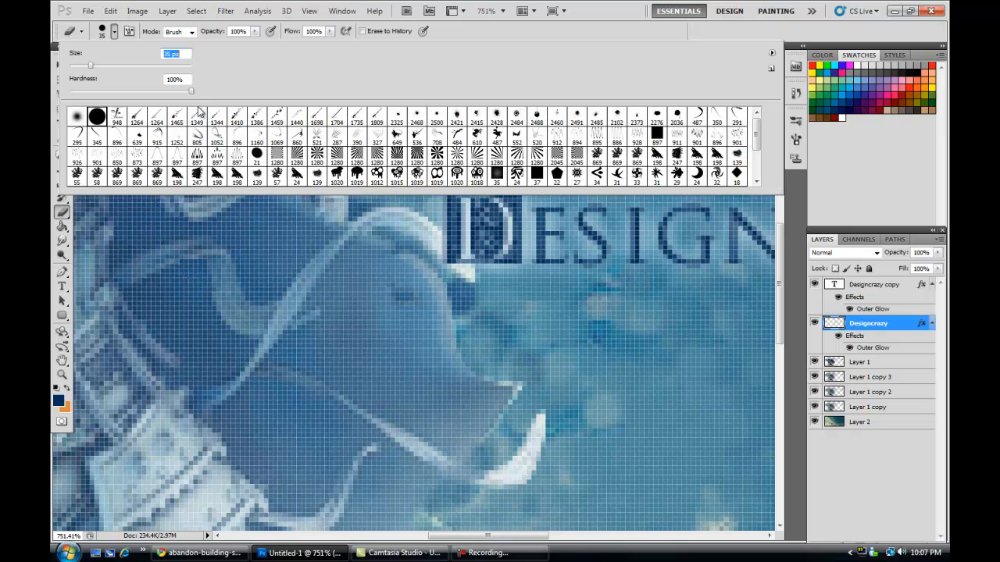
pyautogui.moveTo(78, 68); pyautogui.dragTo(79, 65)
pyautogui.click(338, 288)
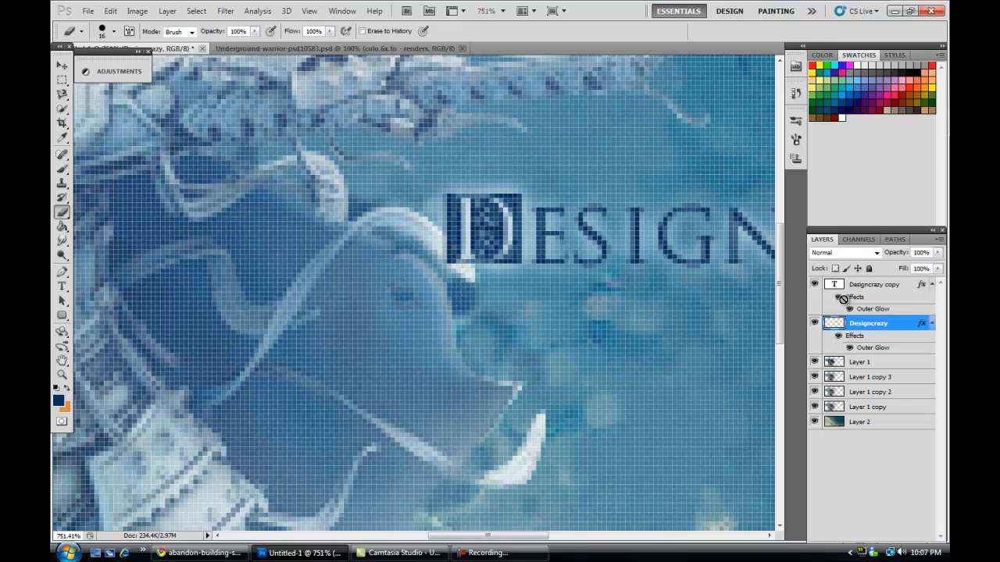
# Step: Rasterize the Designcrazy copy layer and erase the corner of its boxed D that covers the cape ribbon
pyautogui.click(875, 284)
pyautogui.click(389, 306)
pyautogui.click(453, 218)
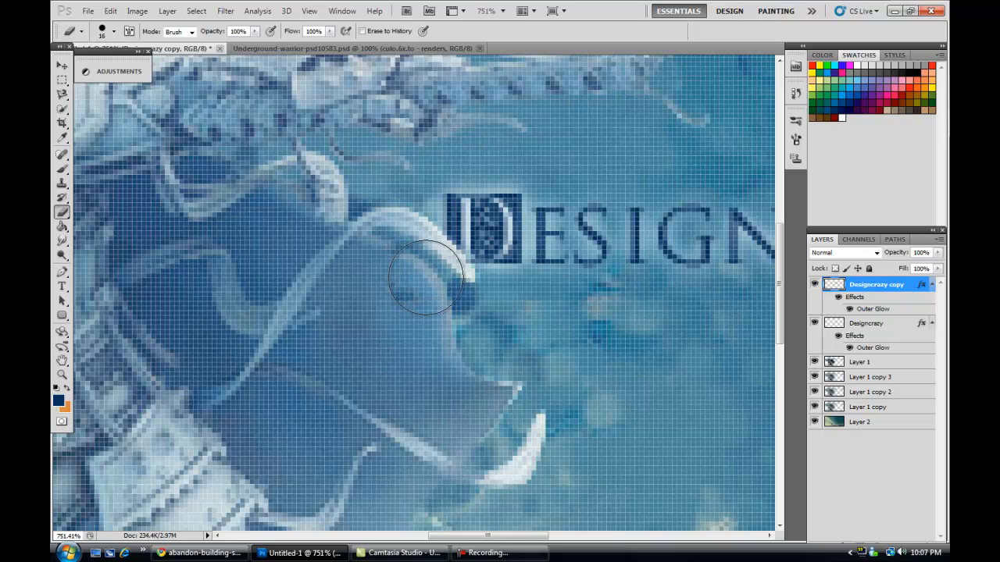
pyautogui.scroll(-5, 469, 340)
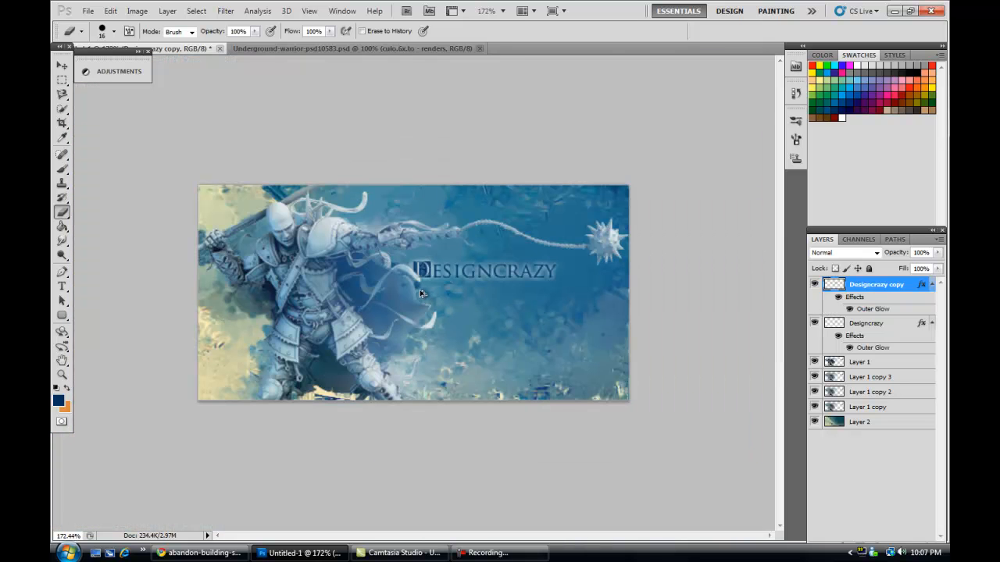
pyautogui.scroll(7, 421, 294)
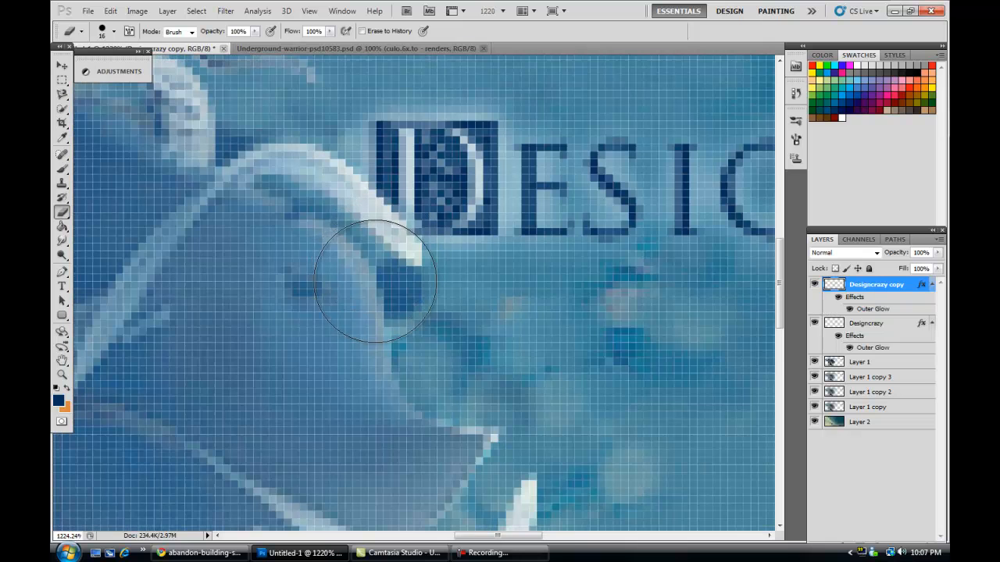
pyautogui.scroll(-2, 335, 301)
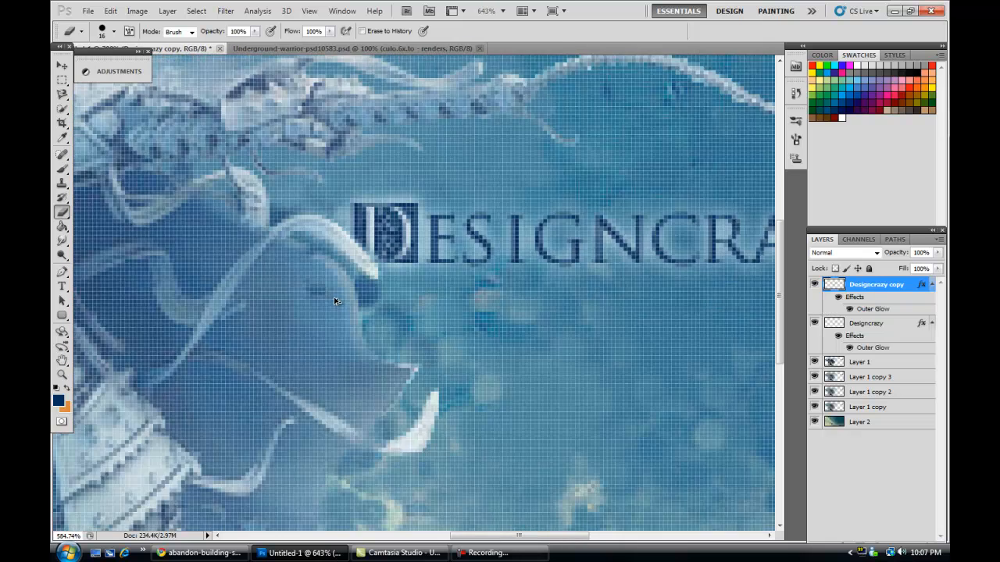
pyautogui.scroll(-6, 335, 302)
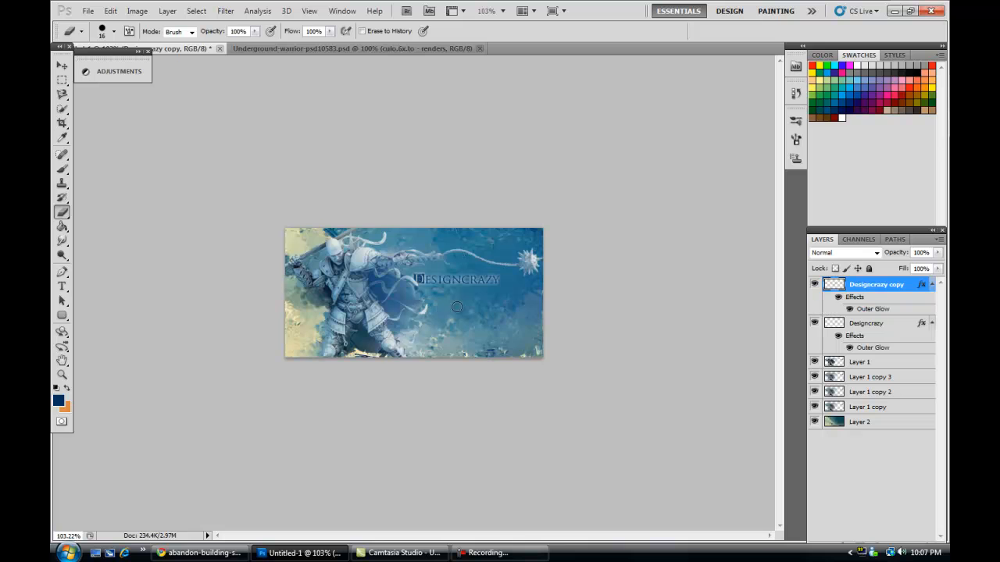
pyautogui.scroll(2, 457, 307)
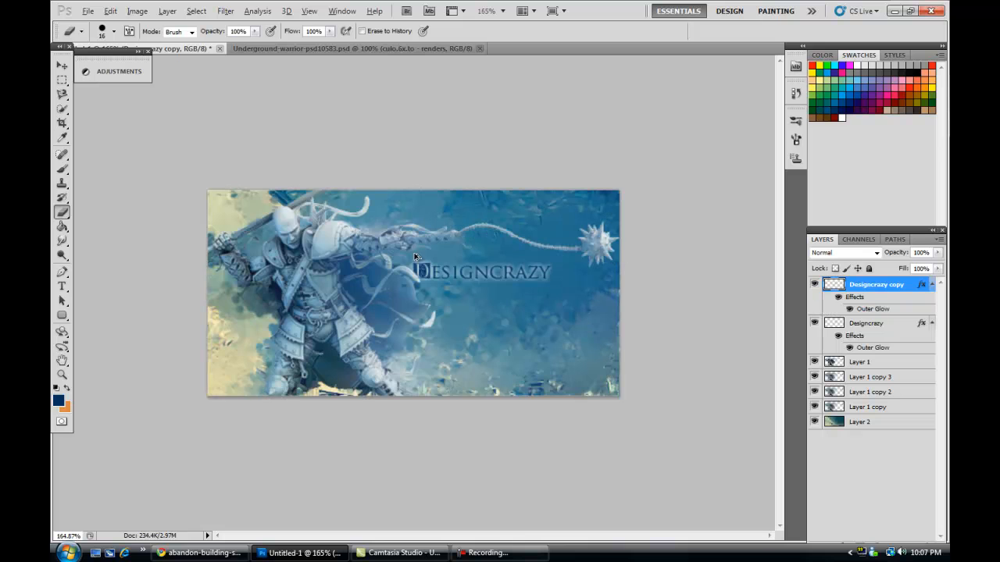
# Step: Select a thin full-width strip along the canvas's upper edge, fill it with black on a new layer, and deselect it
pyautogui.click(61, 80)
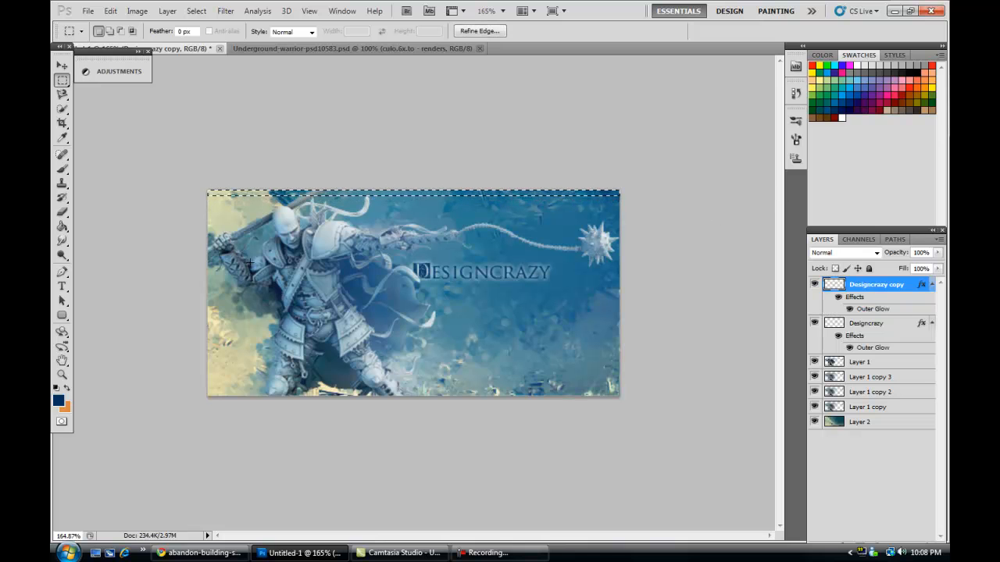
pyautogui.click(64, 227)
pyautogui.click(921, 65)
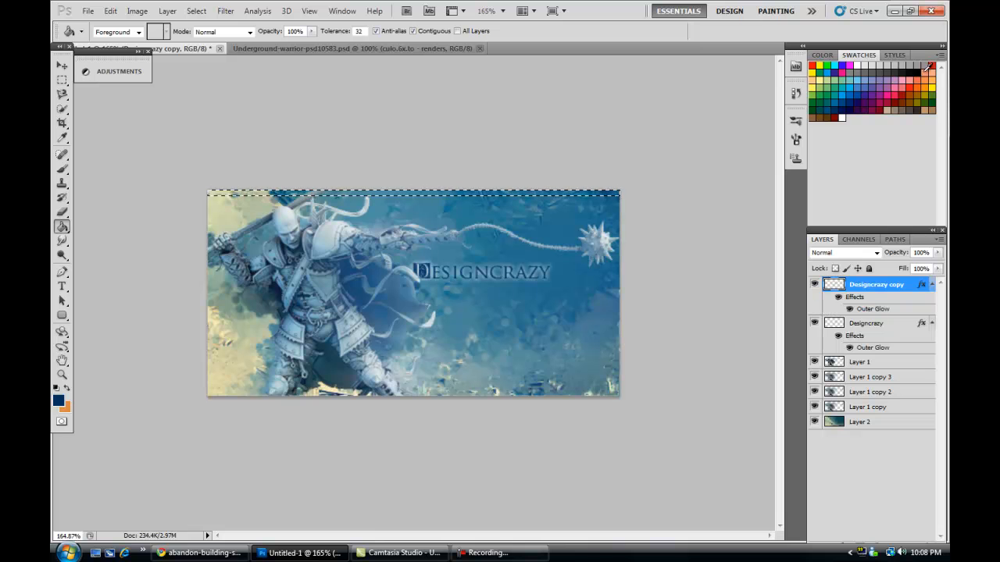
pyautogui.click(941, 239)
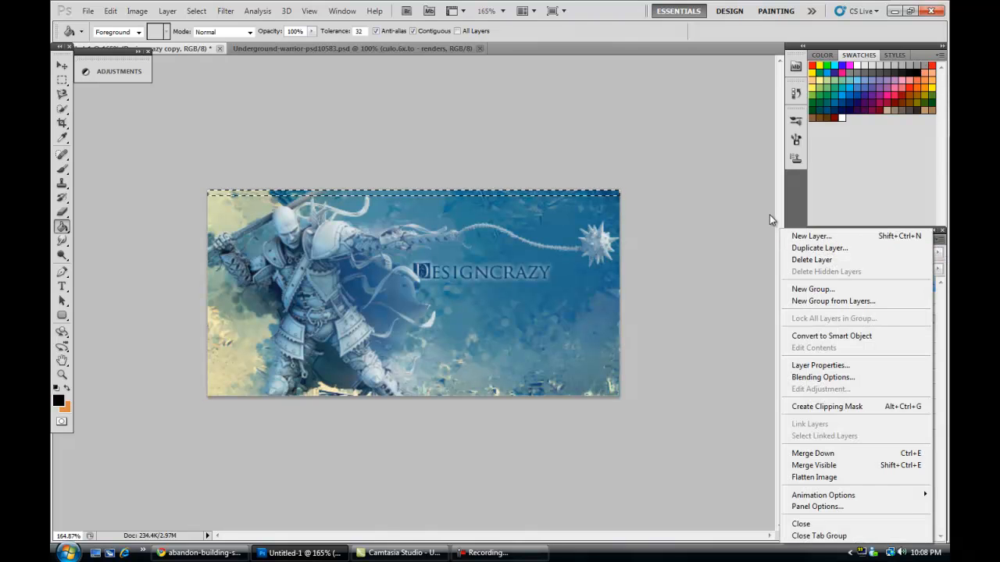
pyautogui.click(812, 232)
pyautogui.press('Return')
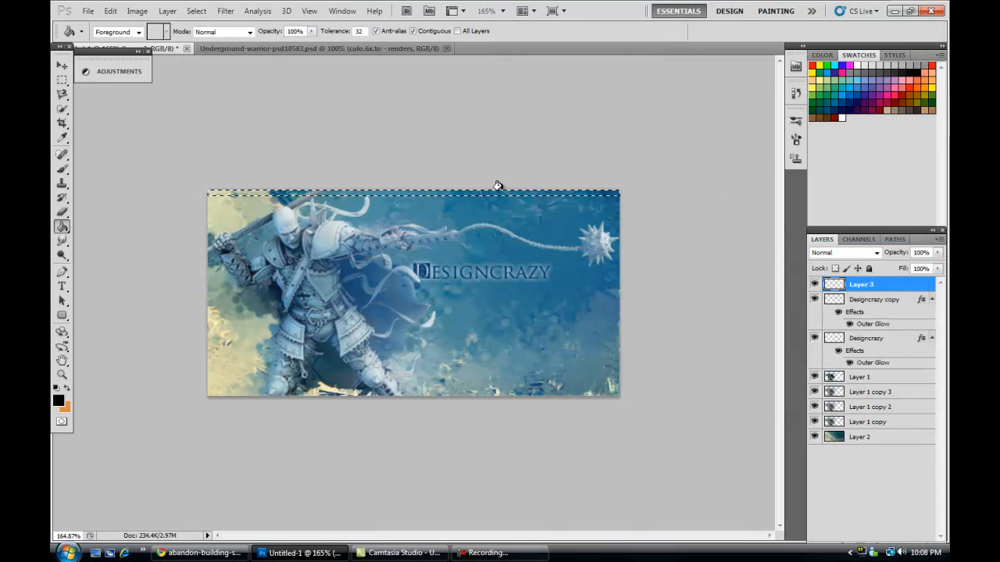
pyautogui.click(61, 80)
pyautogui.rightClick(378, 246)
pyautogui.click(399, 257)
# Step: Select a matching thin full-width strip along the canvas's lower edge, fill it with black on the same layer, and deselect it
pyautogui.moveTo(631, 366); pyautogui.dragTo(696, 390)
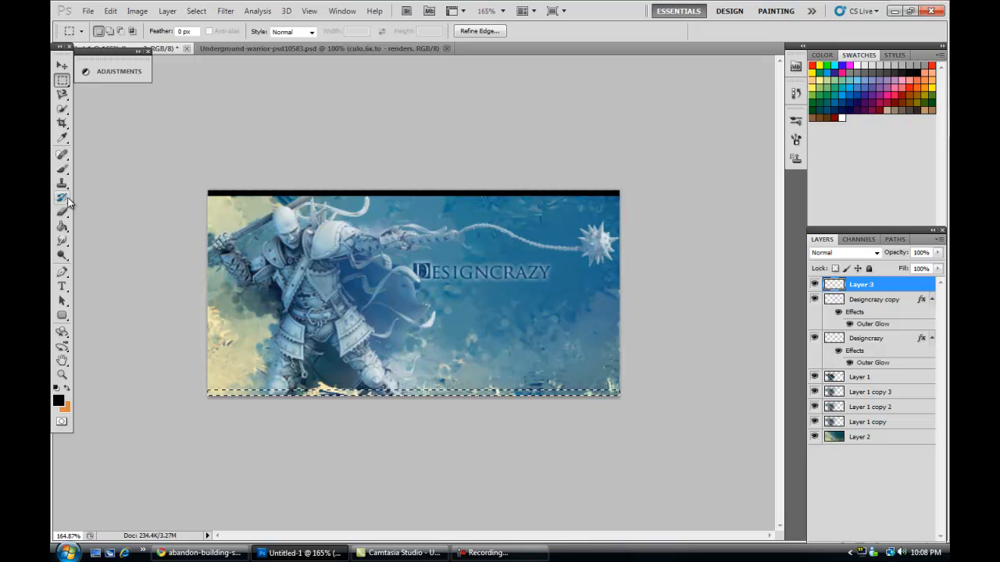
pyautogui.click(62, 226)
pyautogui.click(325, 399)
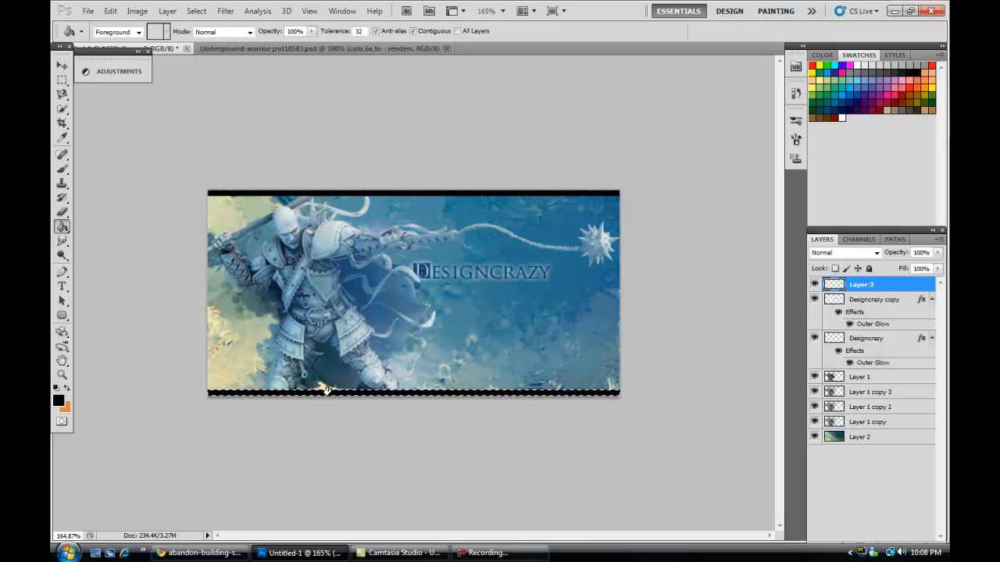
pyautogui.click(62, 79)
pyautogui.rightClick(444, 266)
pyautogui.click(502, 276)
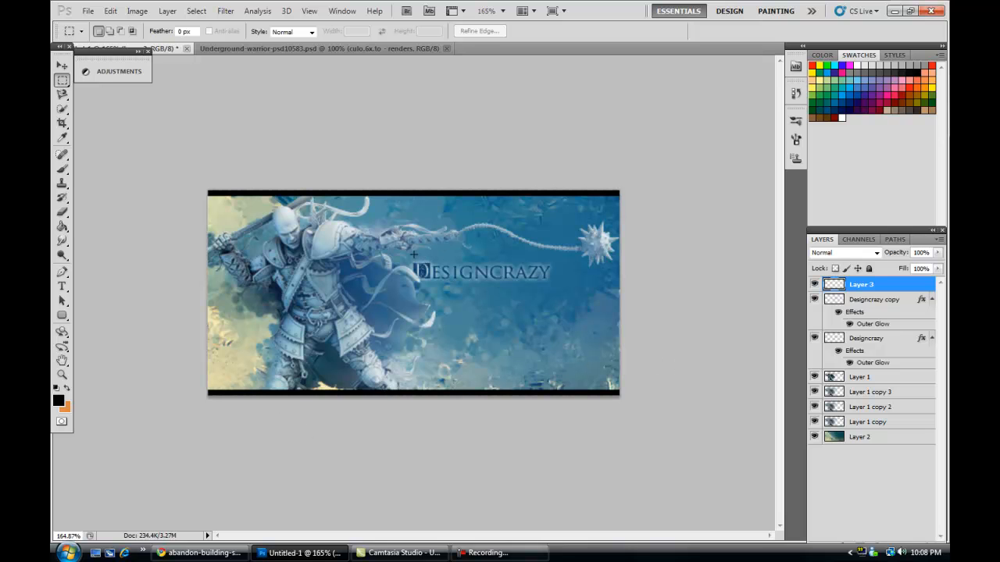
# Step: Add the text "Wr-Cheats.net" in black Century Gothic just below the Designcrazy text
pyautogui.click(62, 286)
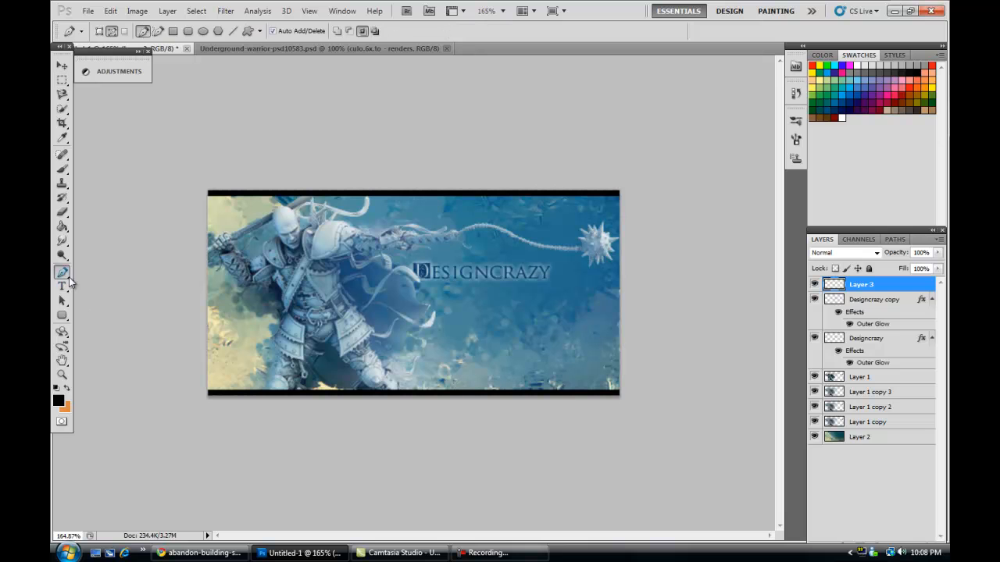
pyautogui.click(490, 296)
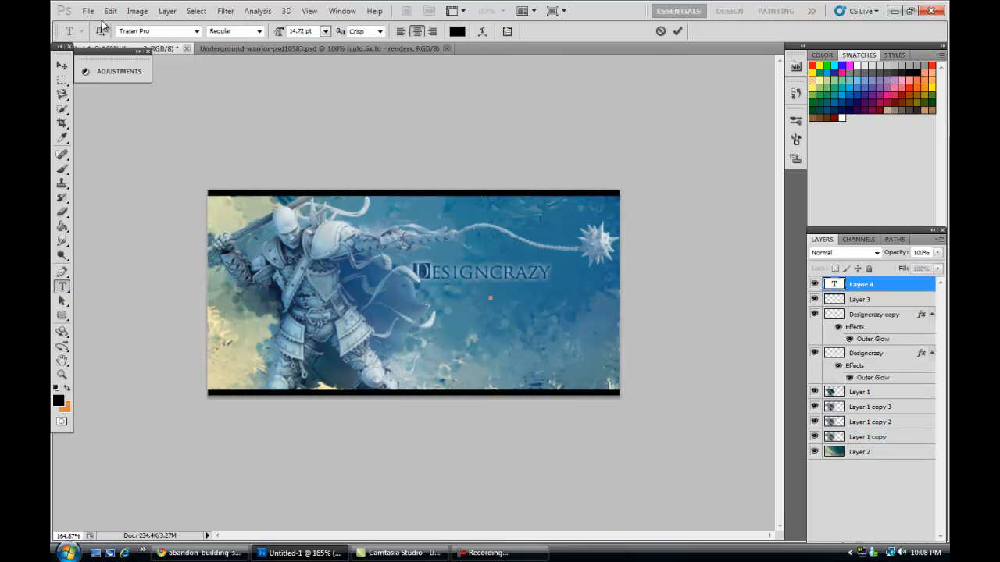
pyautogui.click(197, 31)
pyautogui.scroll(18, 253, 190)
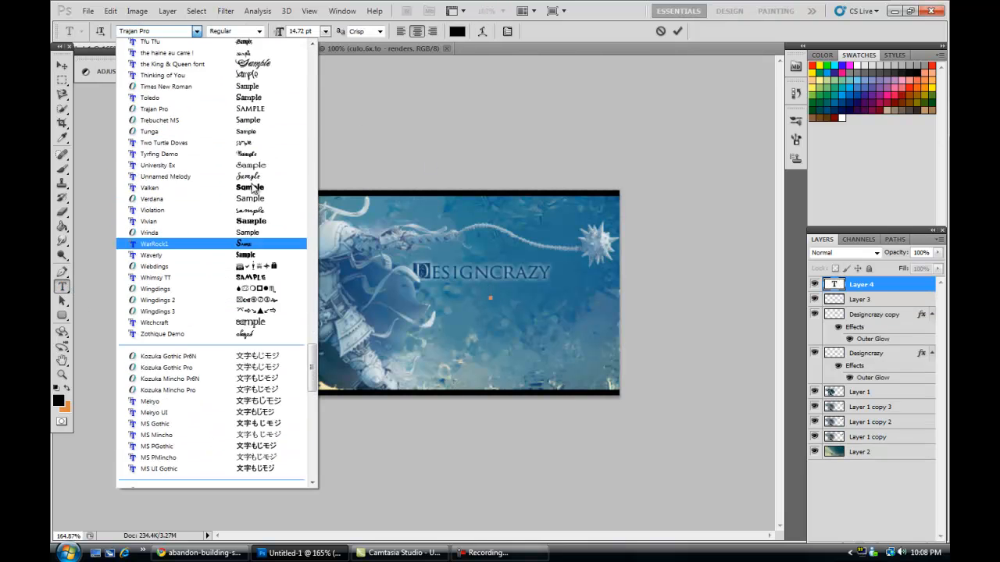
pyautogui.click(163, 31)
pyautogui.click(164, 35)
pyautogui.click(167, 32)
pyautogui.write('Century Gothi')
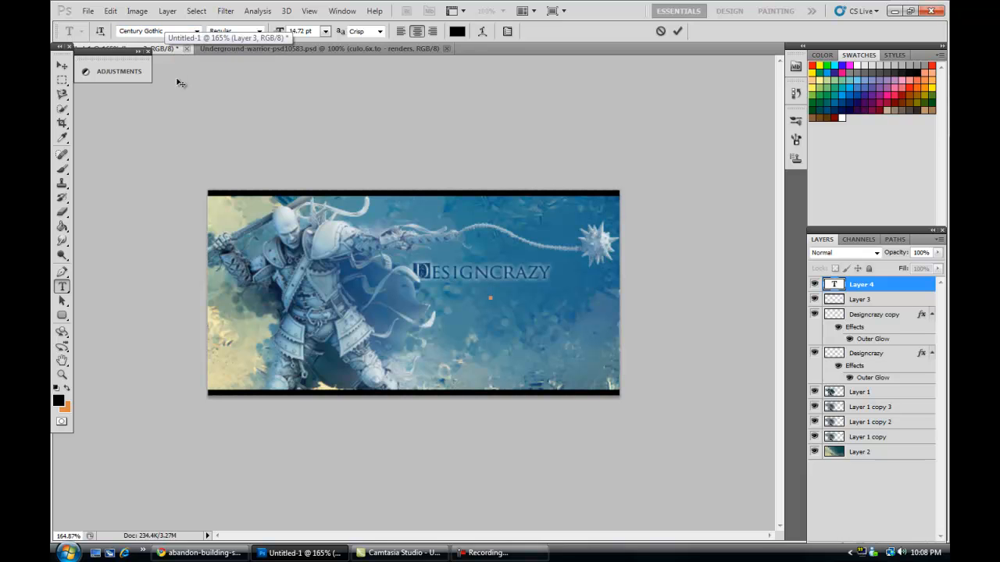
pyautogui.write('c')
pyautogui.write('Wr-Cheat')
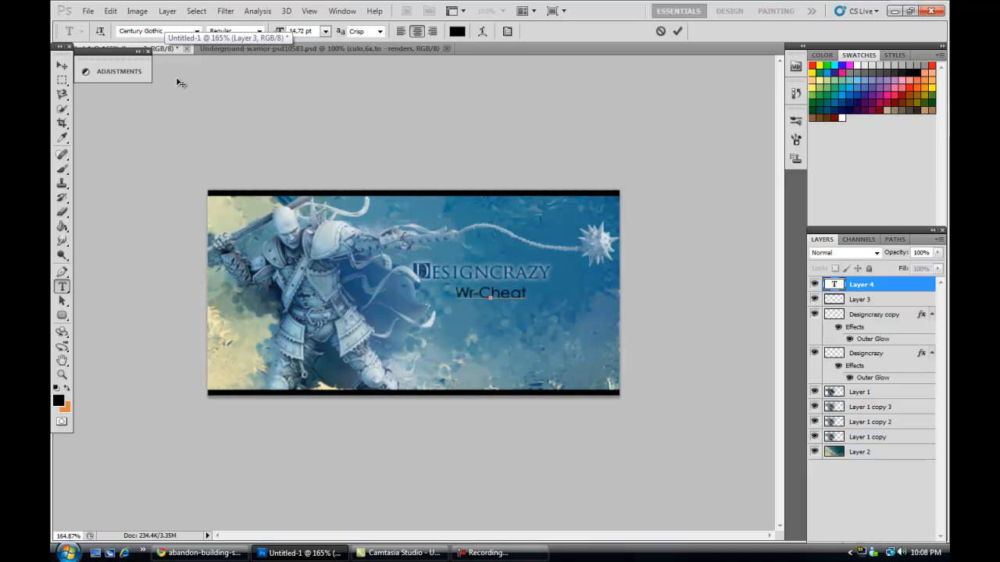
pyautogui.write('s.net')
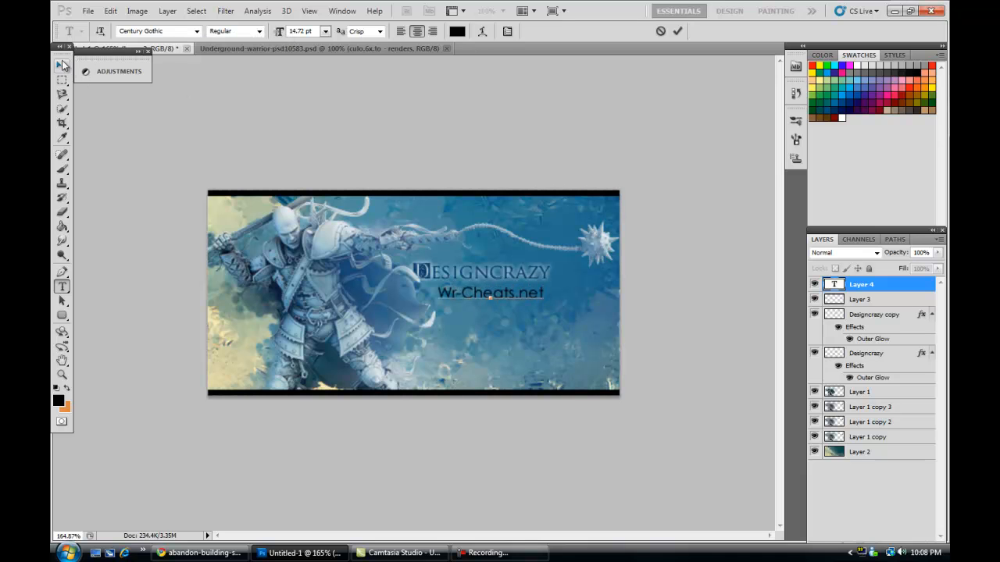
# Step: Scale the Wr-Cheats.net text down to about 65% and place it just below the end of the Designcrazy text
pyautogui.click(61, 65)
pyautogui.hotkey('ctrl', 't')
pyautogui.moveTo(434, 286); pyautogui.dragTo(474, 292)
pyautogui.click(61, 66)
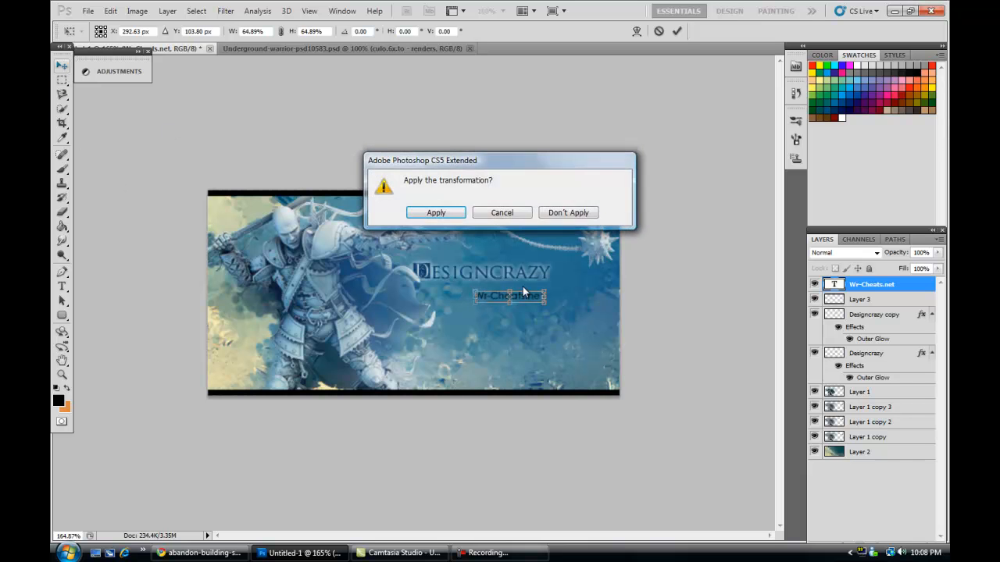
pyautogui.click(435, 211)
pyautogui.scroll(3, 574, 324)
pyautogui.moveTo(551, 305); pyautogui.dragTo(603, 290)
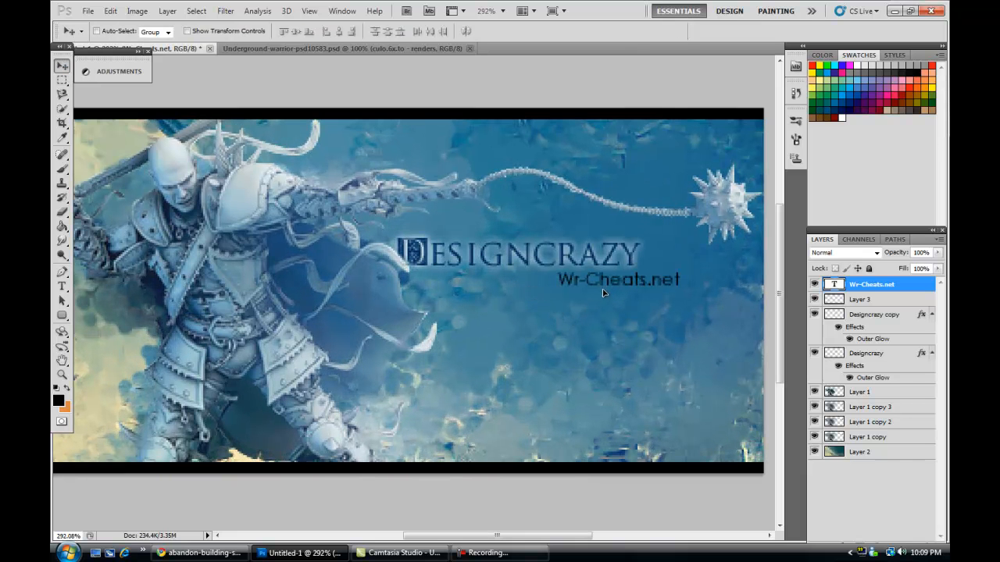
# Step: Change the colour of the whole Wr-Cheats.net text to white
pyautogui.click(62, 287)
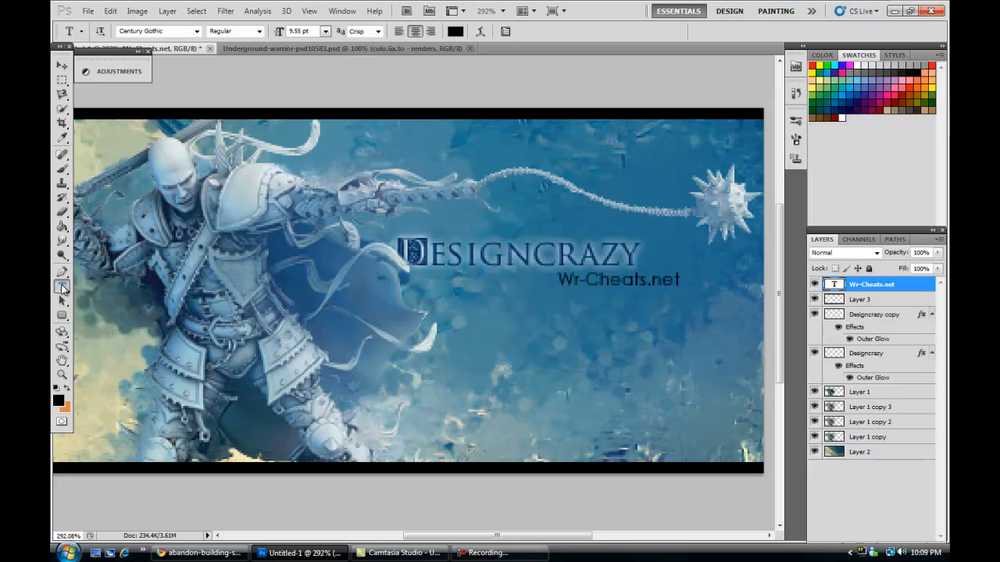
pyautogui.tripleClick(595, 278)
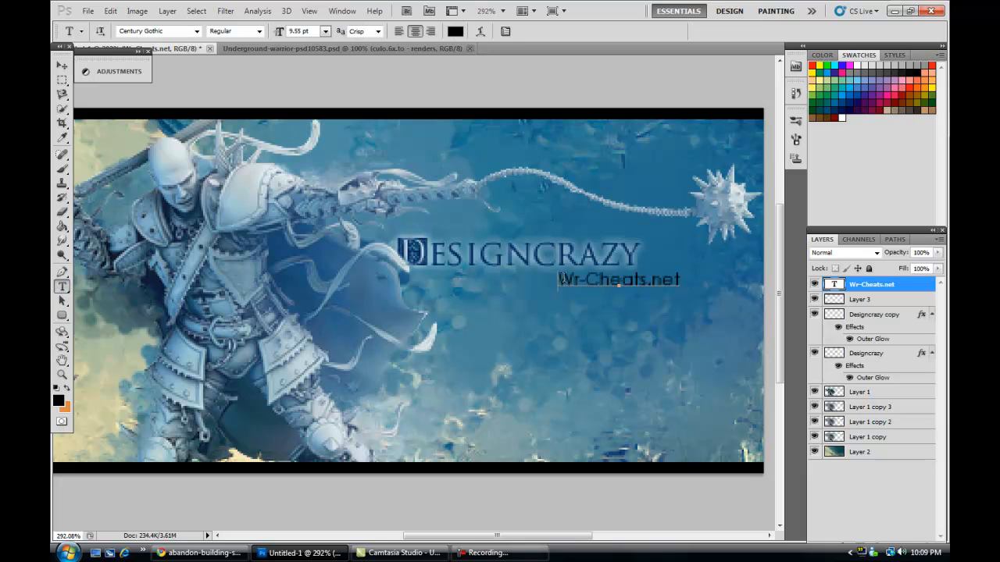
pyautogui.click(854, 68)
pyautogui.click(63, 66)
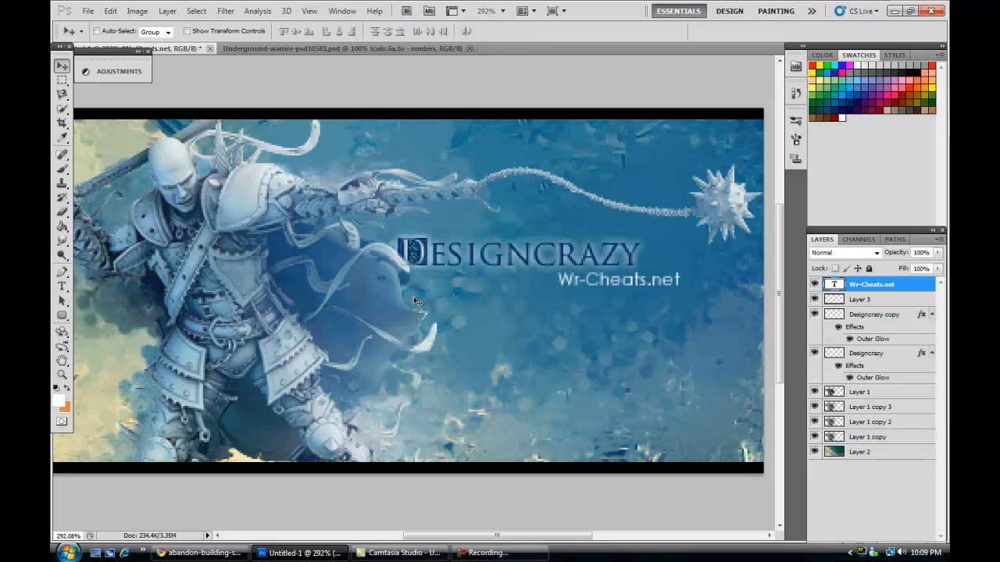
# Step: Set the blend mode of the Wr-Cheats.net text layer to Overlay in its blending options and apply it
pyautogui.rightClick(883, 287)
pyautogui.click(758, 197)
pyautogui.click(774, 130)
pyautogui.click(781, 144)
pyautogui.click(774, 131)
pyautogui.click(772, 295)
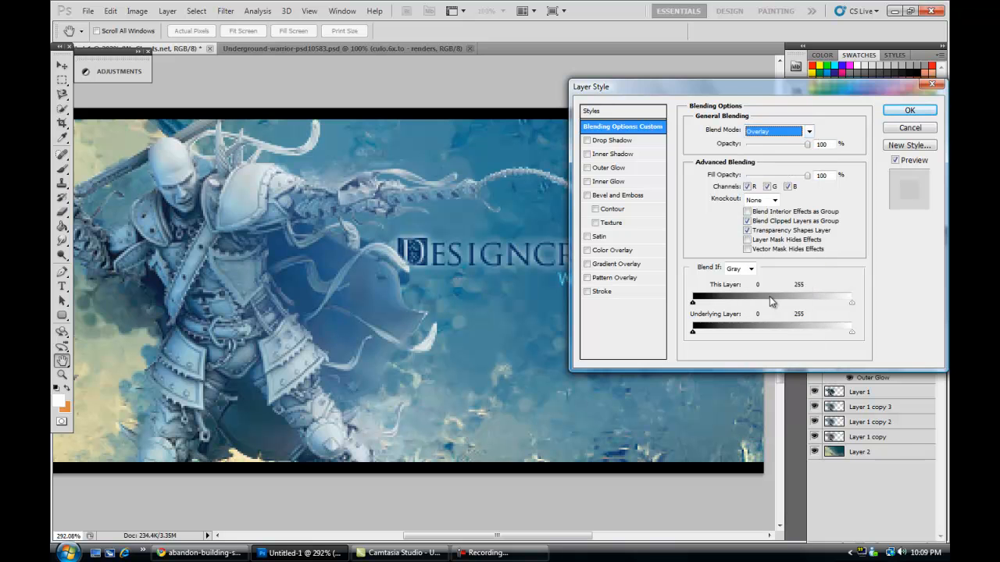
pyautogui.moveTo(731, 100); pyautogui.dragTo(778, 127)
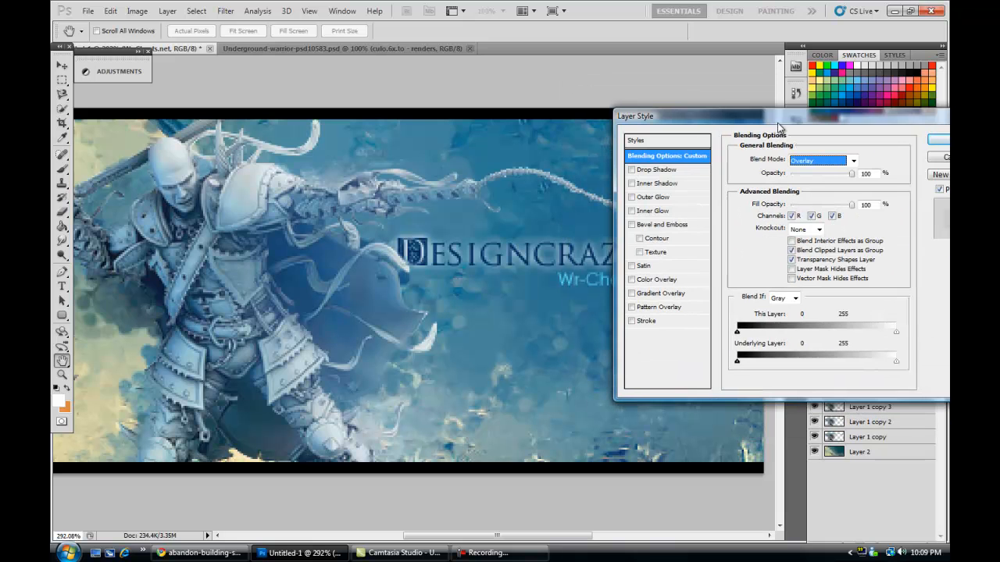
pyautogui.click(943, 139)
pyautogui.scroll(-2, 594, 320)
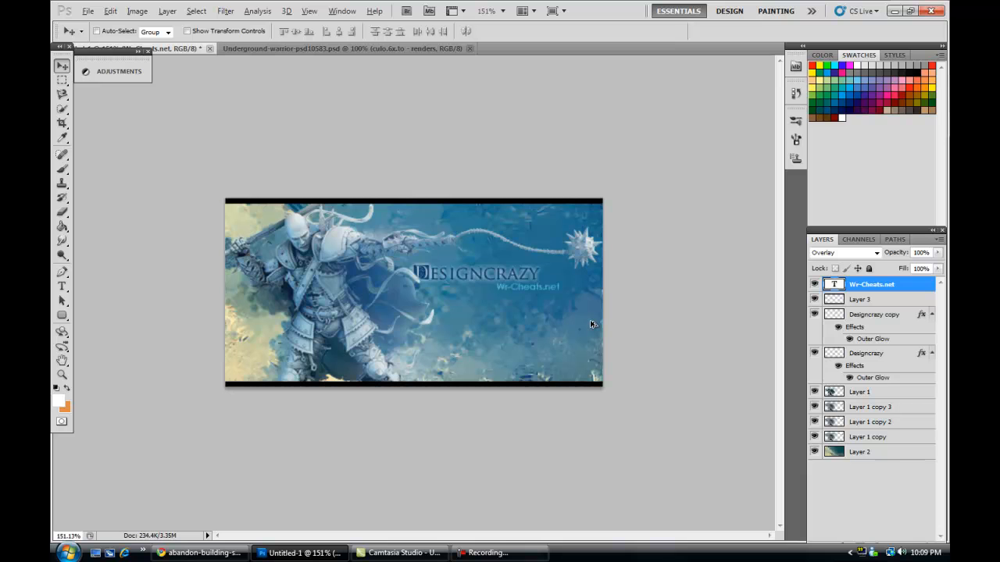
pyautogui.scroll(-1, 373, 304)
pyautogui.scroll(-1, 372, 304)
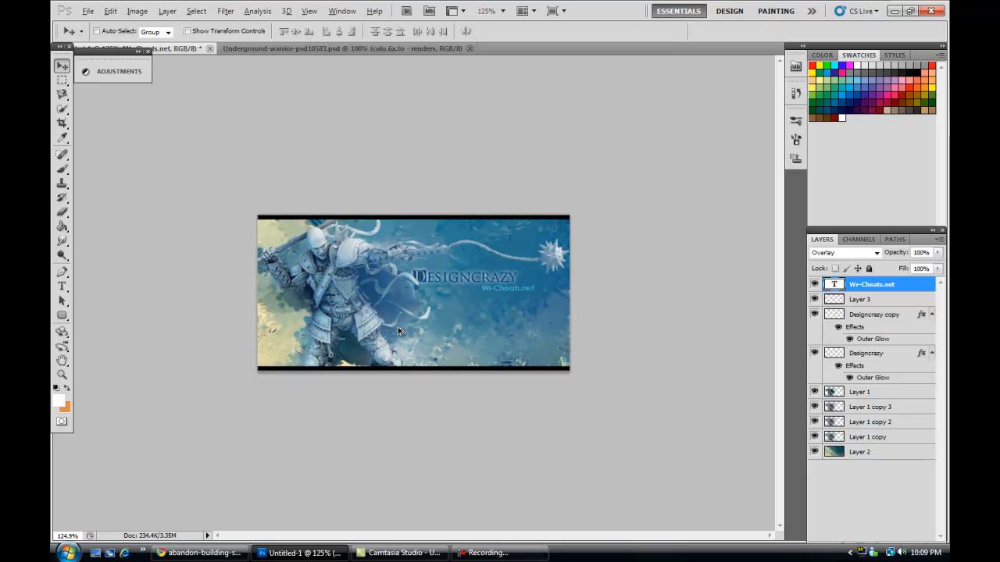
pyautogui.scroll(4, 362, 339)
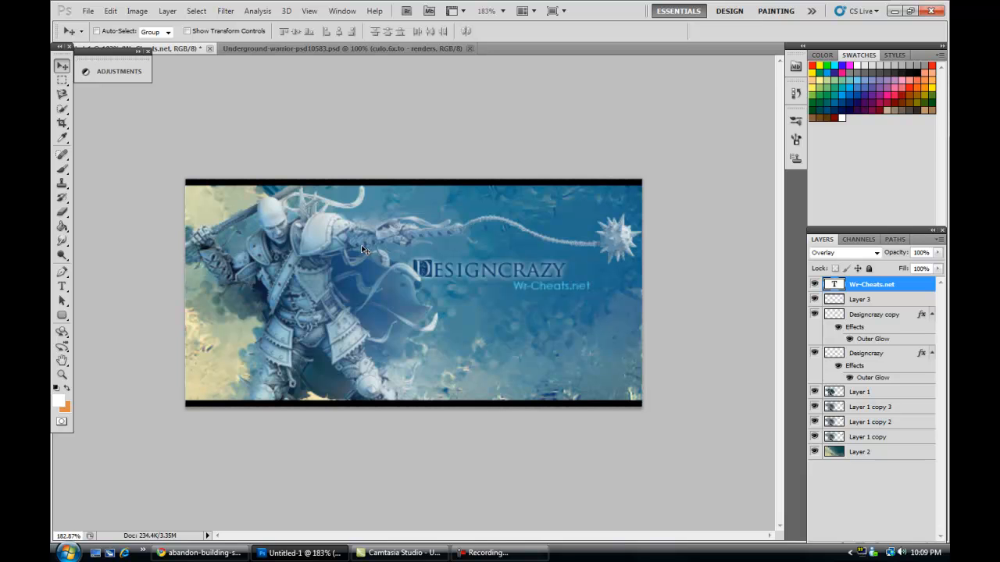
pyautogui.click(488, 553)
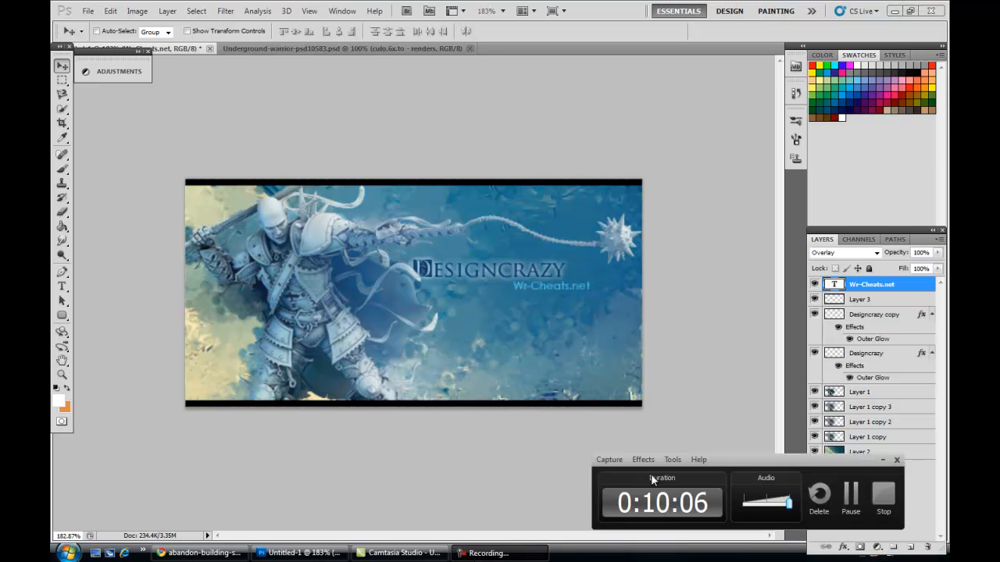